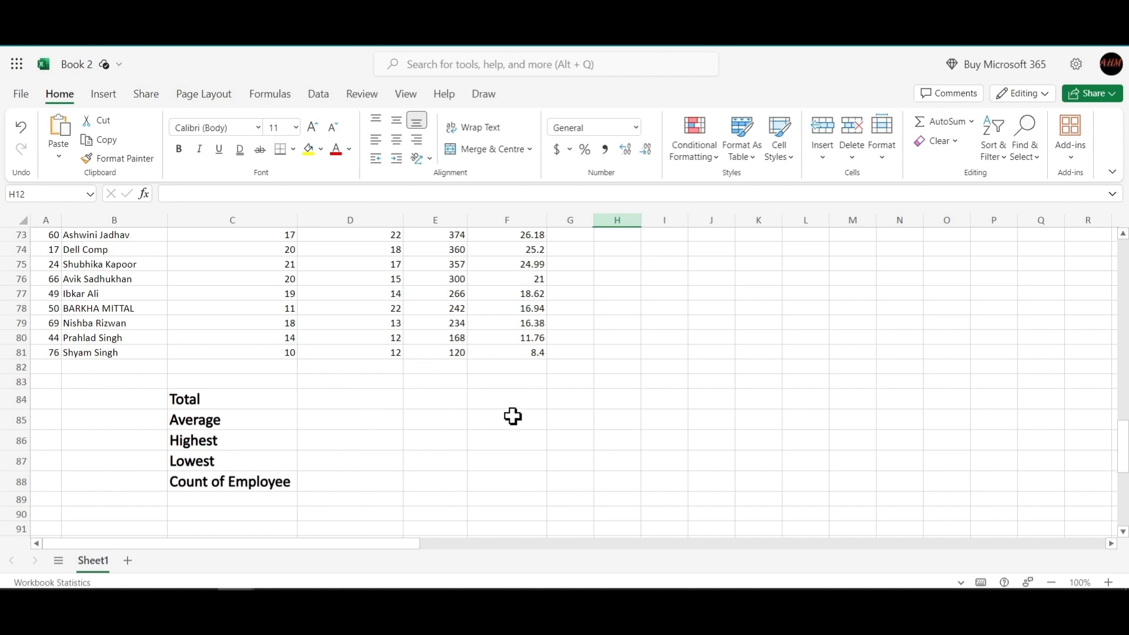
Select cell D84 beside the Total label and review the employee table from its header row to the summary labels beneath it.
scroll(530, 396, up, 4)
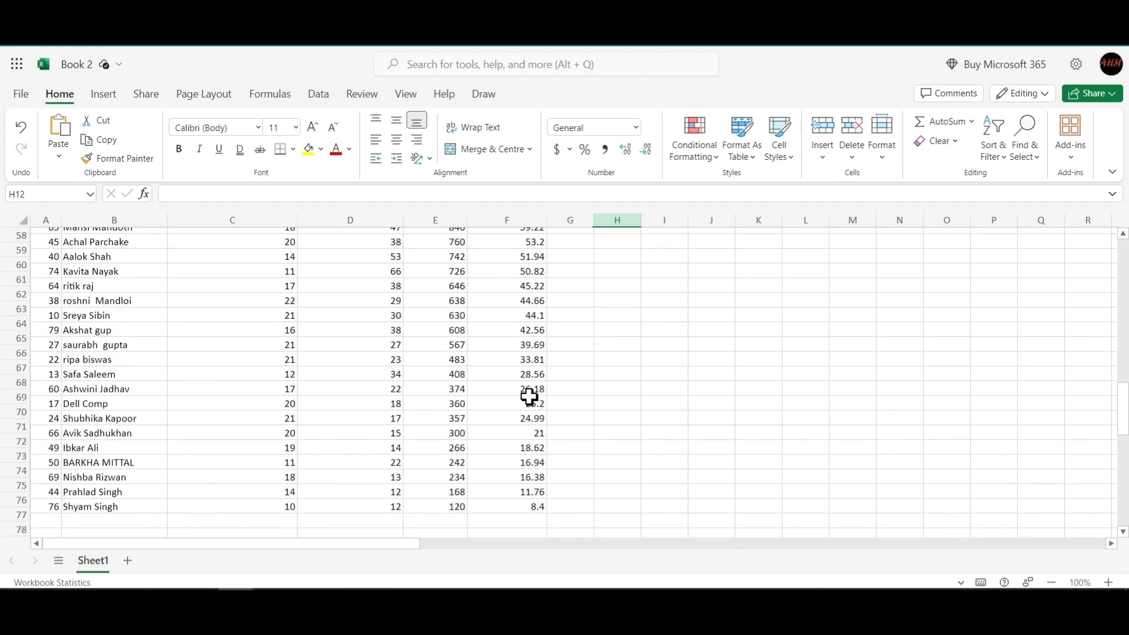
scroll(529, 396, down, 9)
scroll(530, 396, up, 4)
click(360, 376)
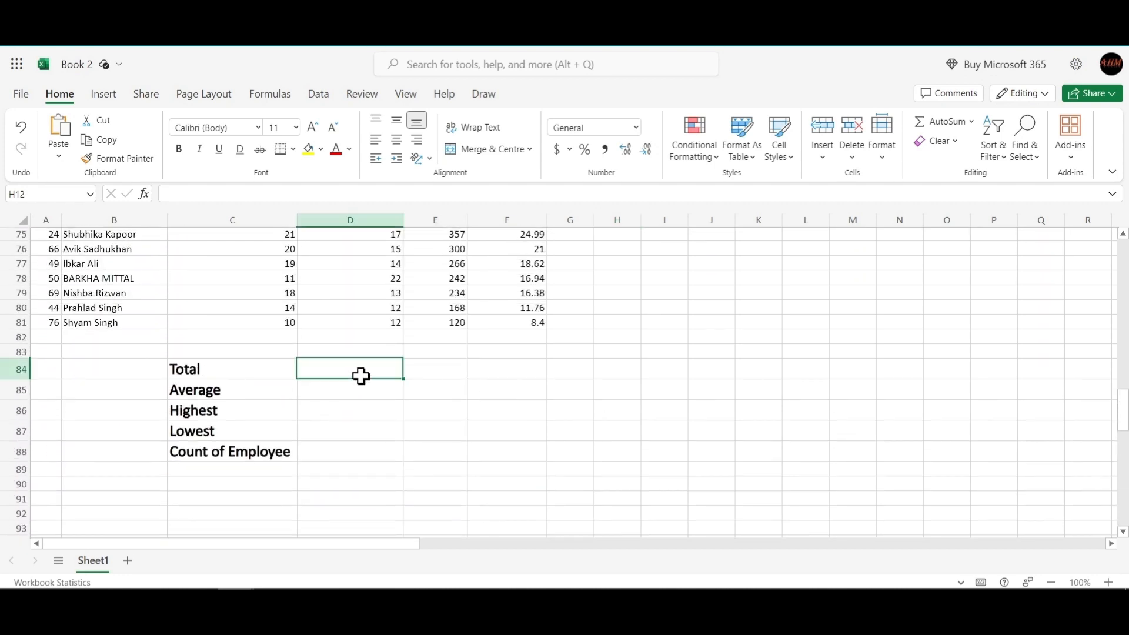
scroll(453, 365, up, 2)
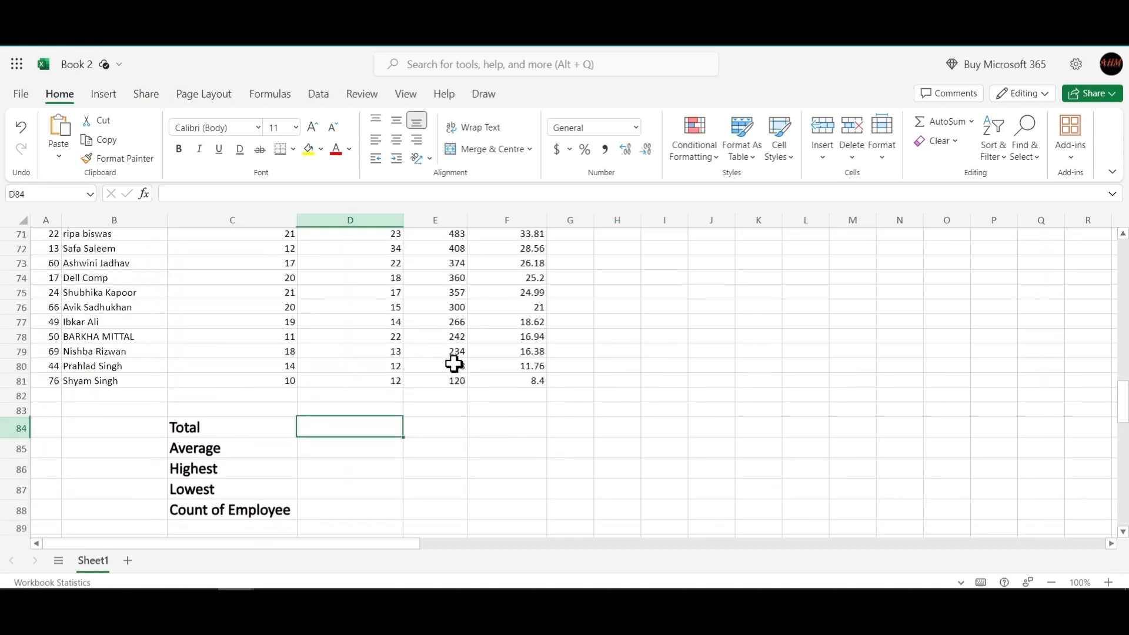
scroll(453, 364, up, 4)
scroll(453, 364, down, 3)
scroll(453, 364, up, 18)
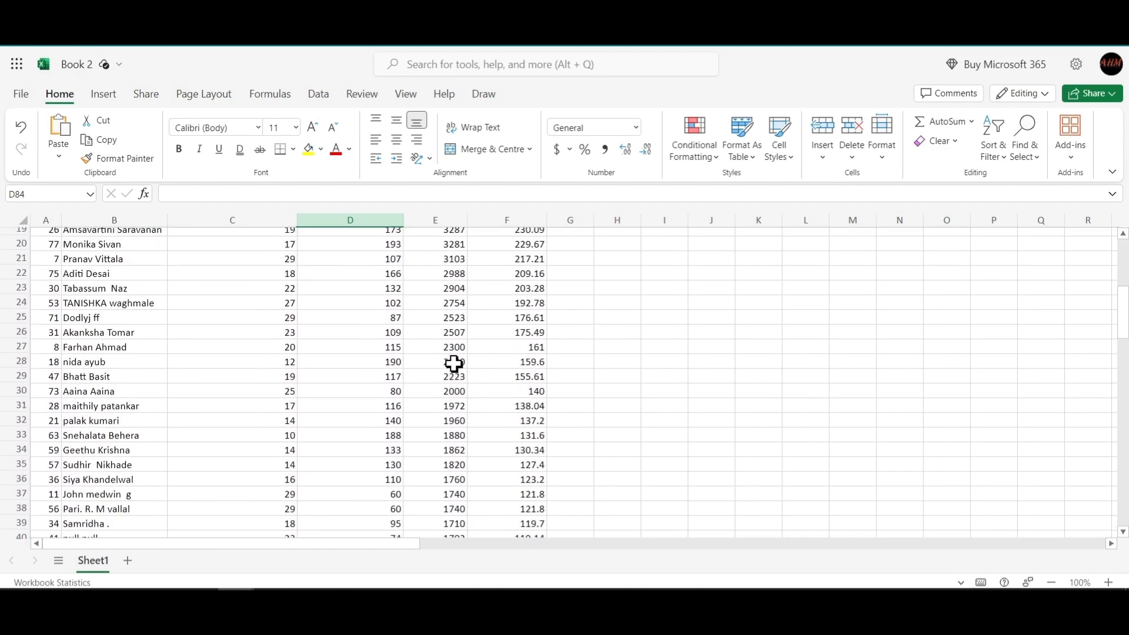
scroll(453, 364, up, 6)
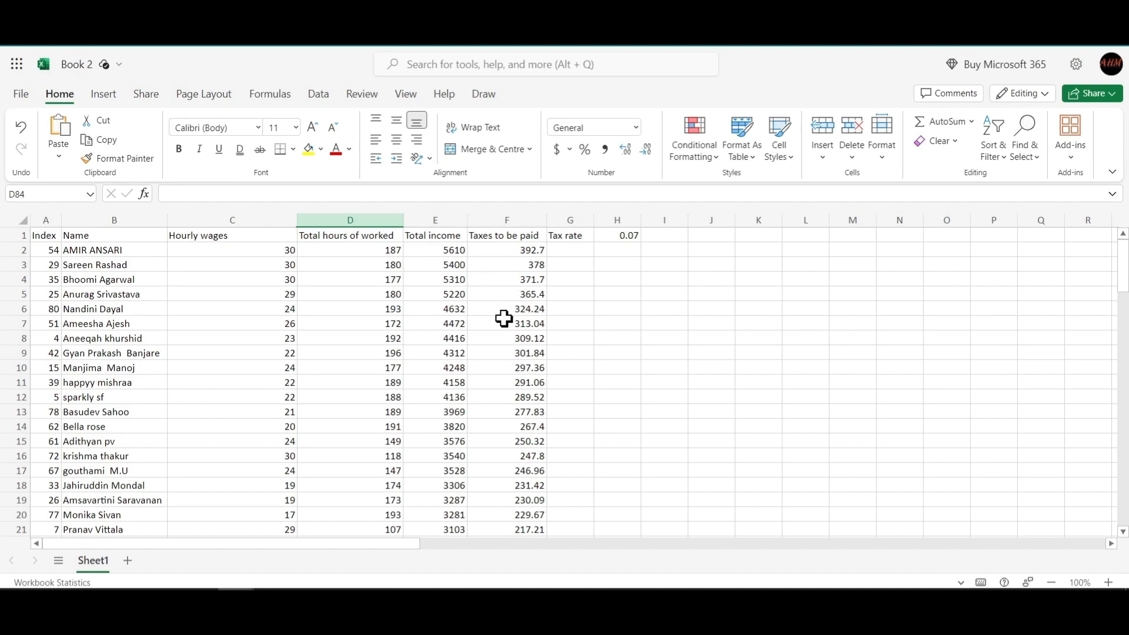
scroll(504, 318, down, 20)
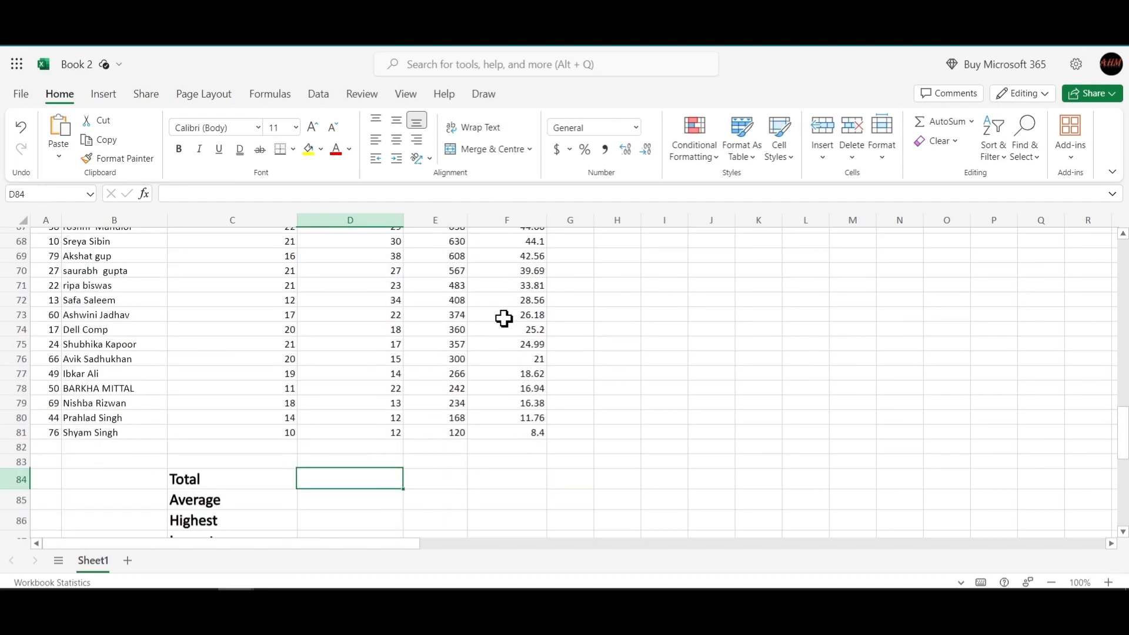
scroll(504, 318, down, 2)
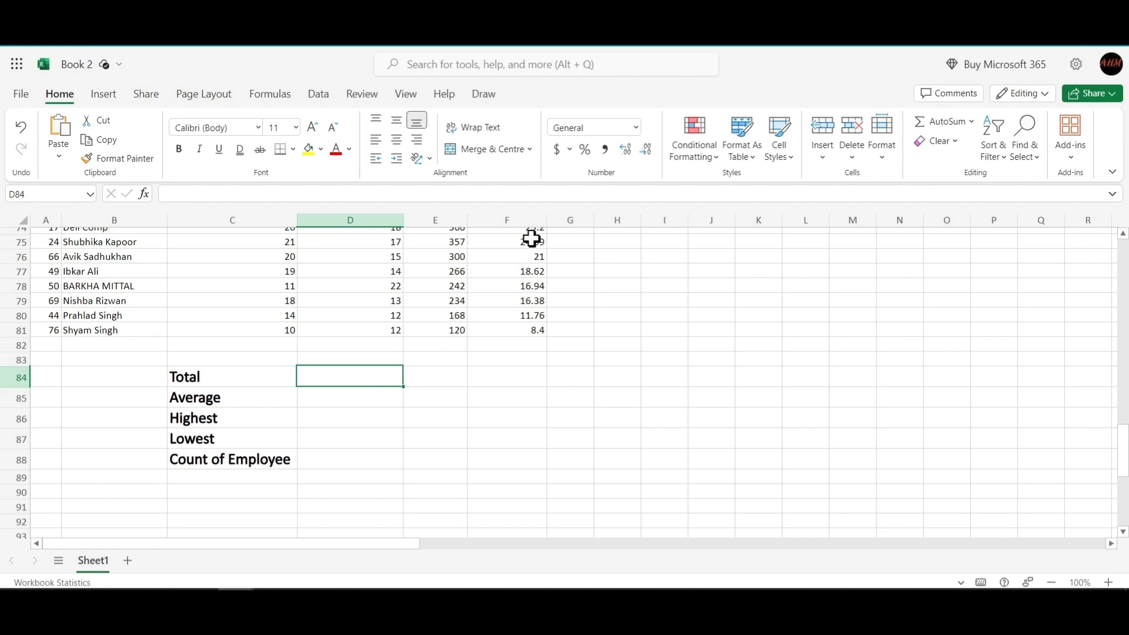
click(442, 195)
text(=S)
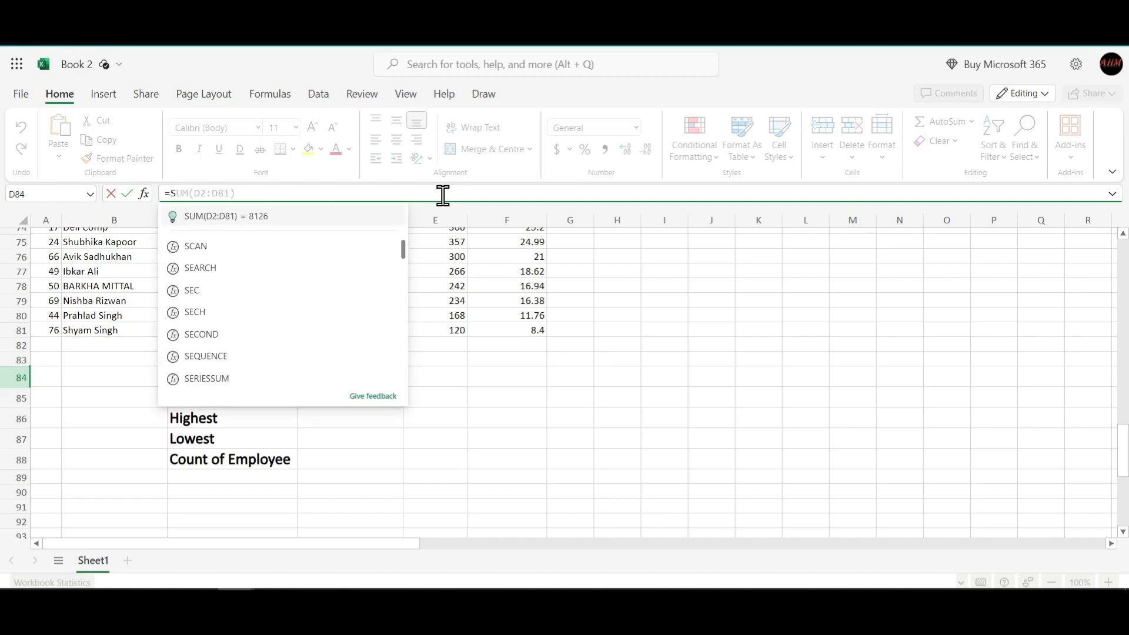
key(BackSpace)
key(BackSpace)
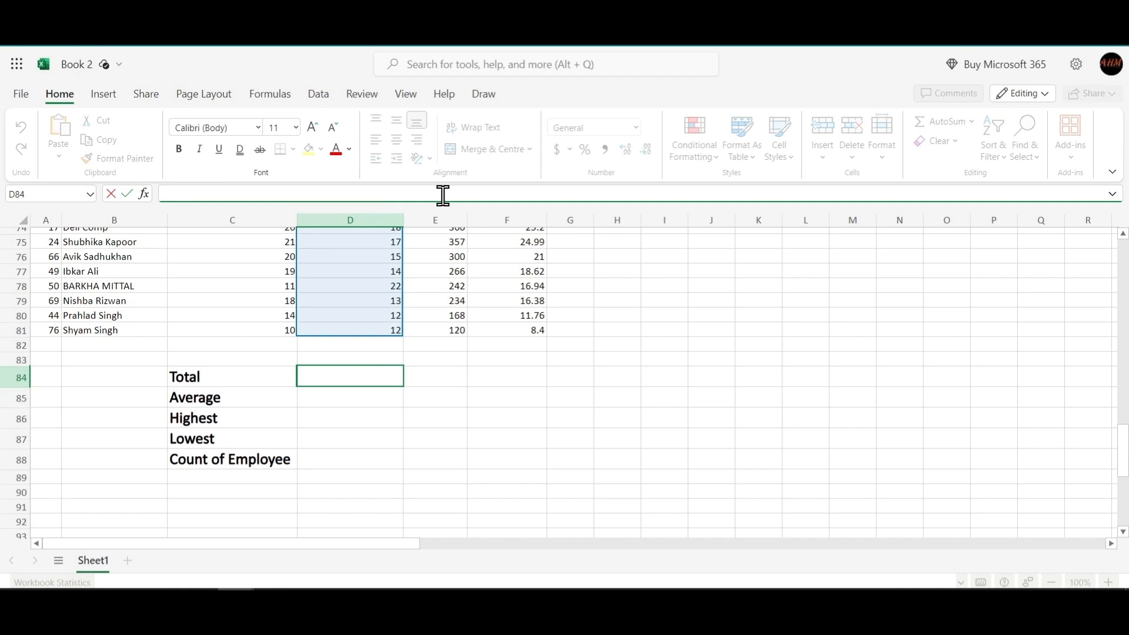
Enter the formula =SUM(D2:D81) in cell D84 to total the hours worked.
text(= SUM()
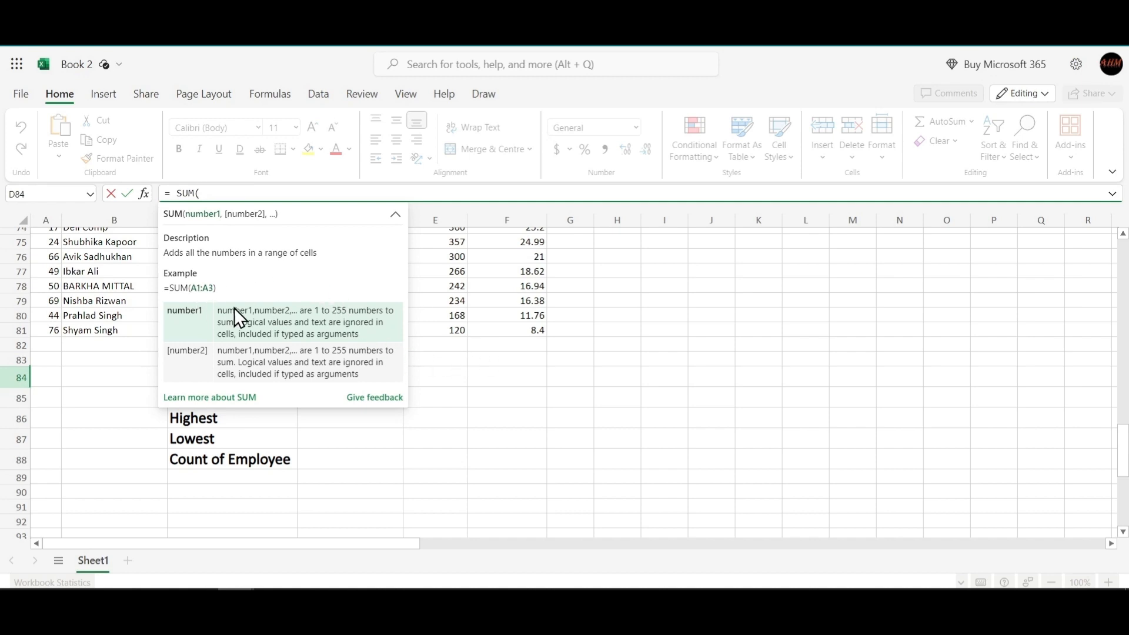
scroll(491, 351, up, 20)
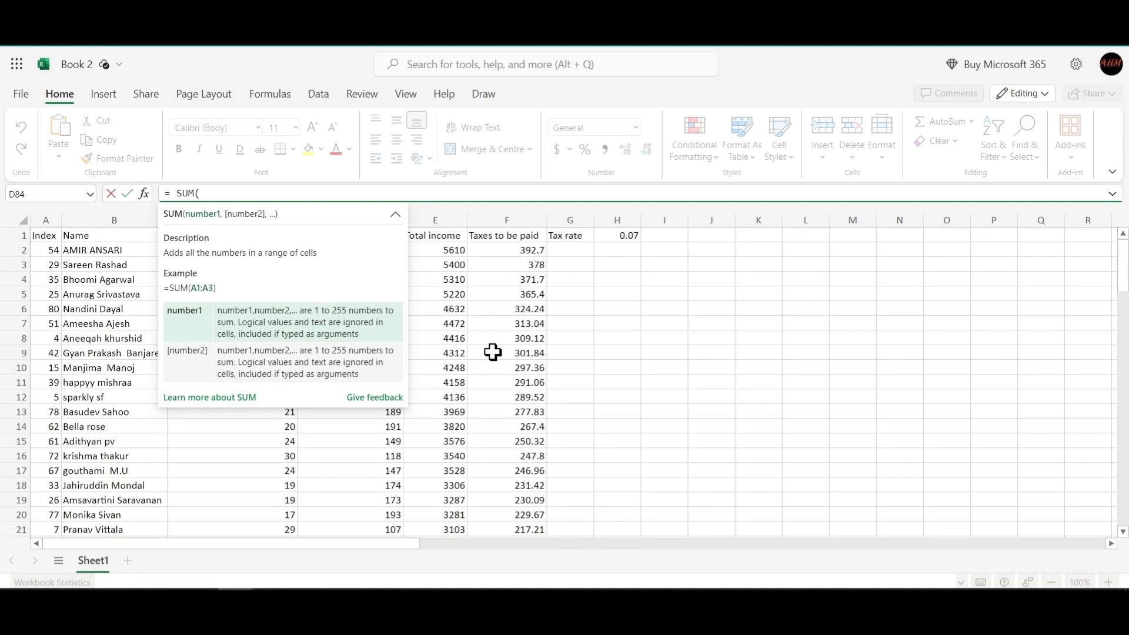
click(576, 308)
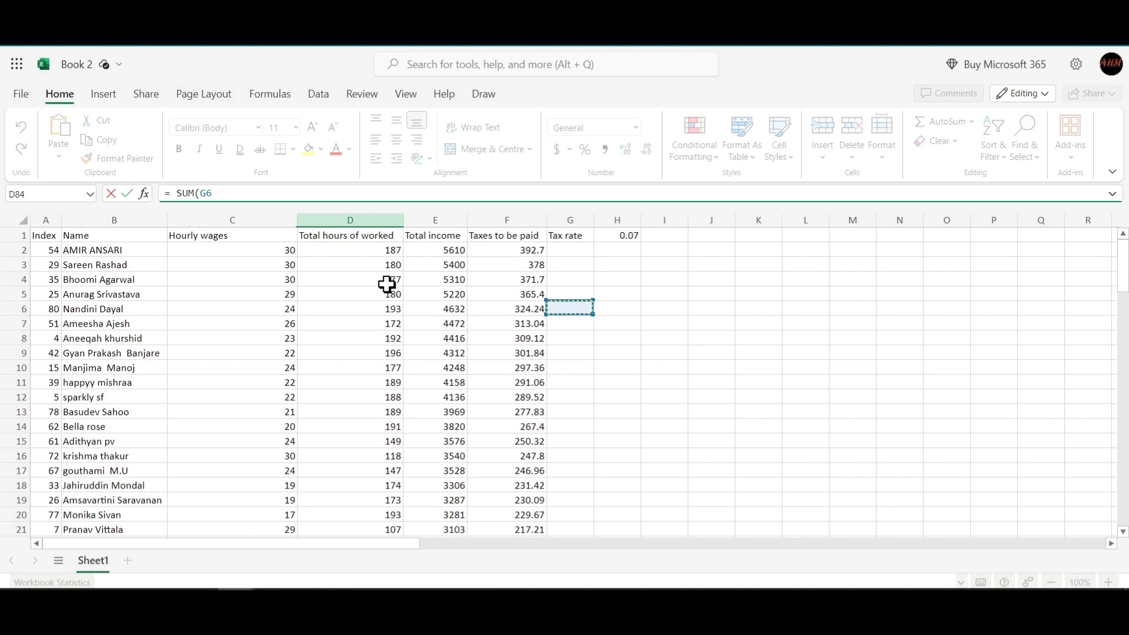
click(380, 251)
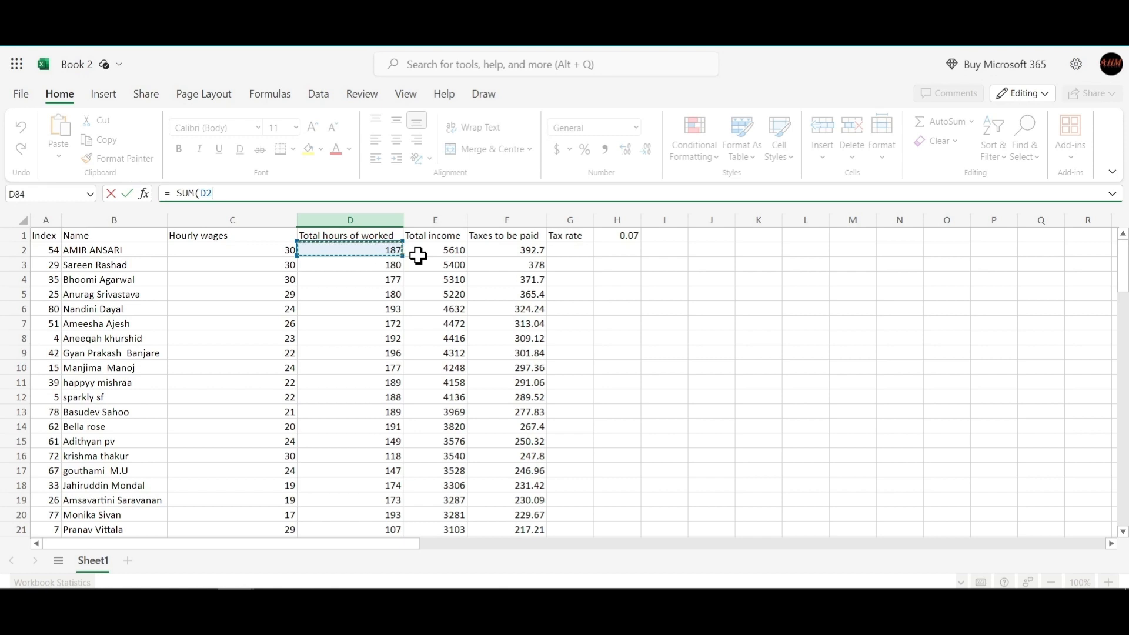
drag(418, 254, 461, 368)
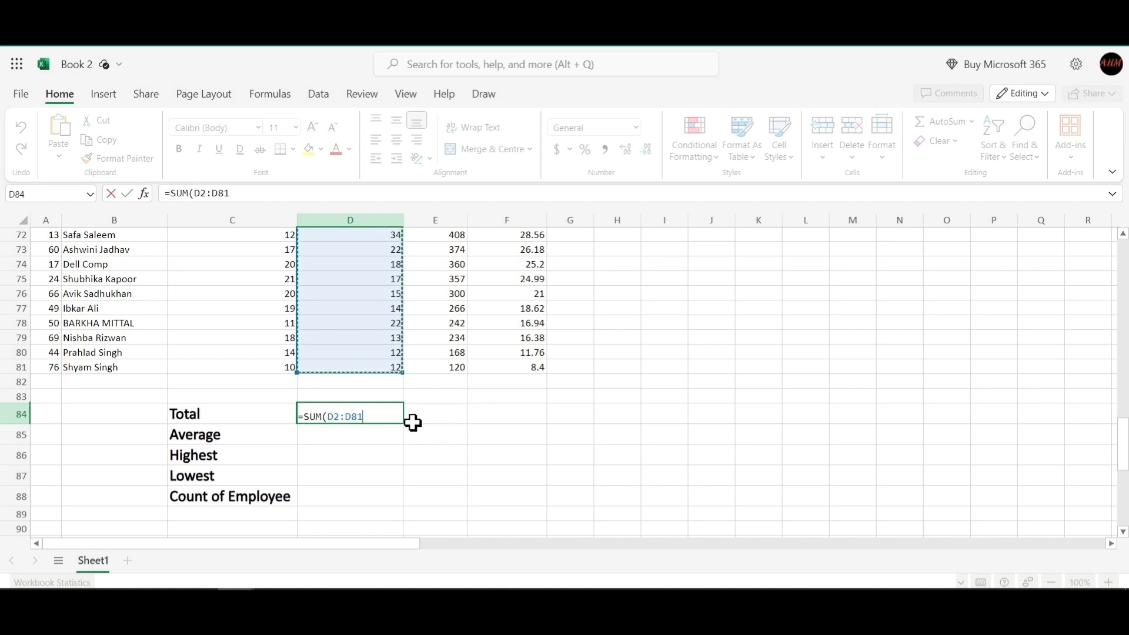
text())
key(Return)
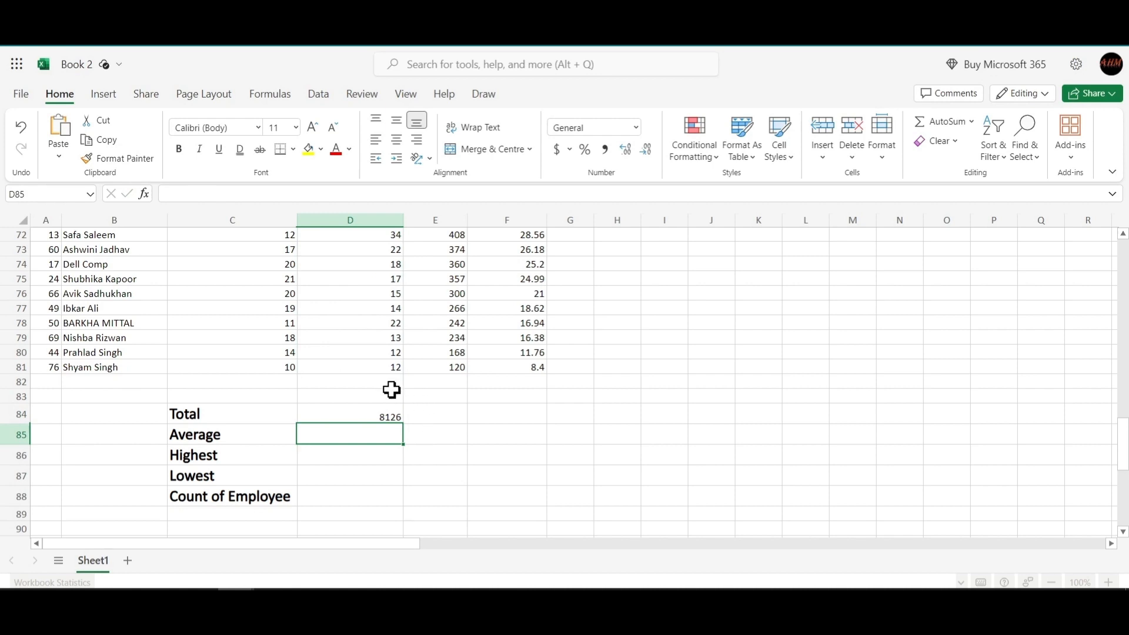
Fill the SUM formula from D84 across to F84 to total income and taxes, and check the column headers.
scroll(391, 387, down, 1)
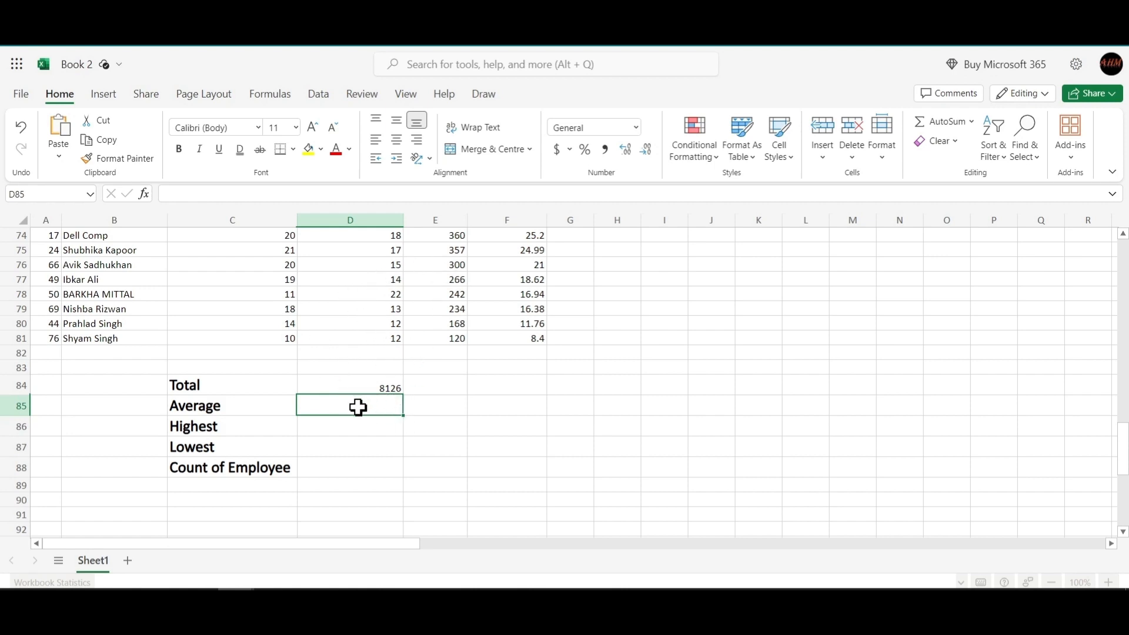
click(438, 392)
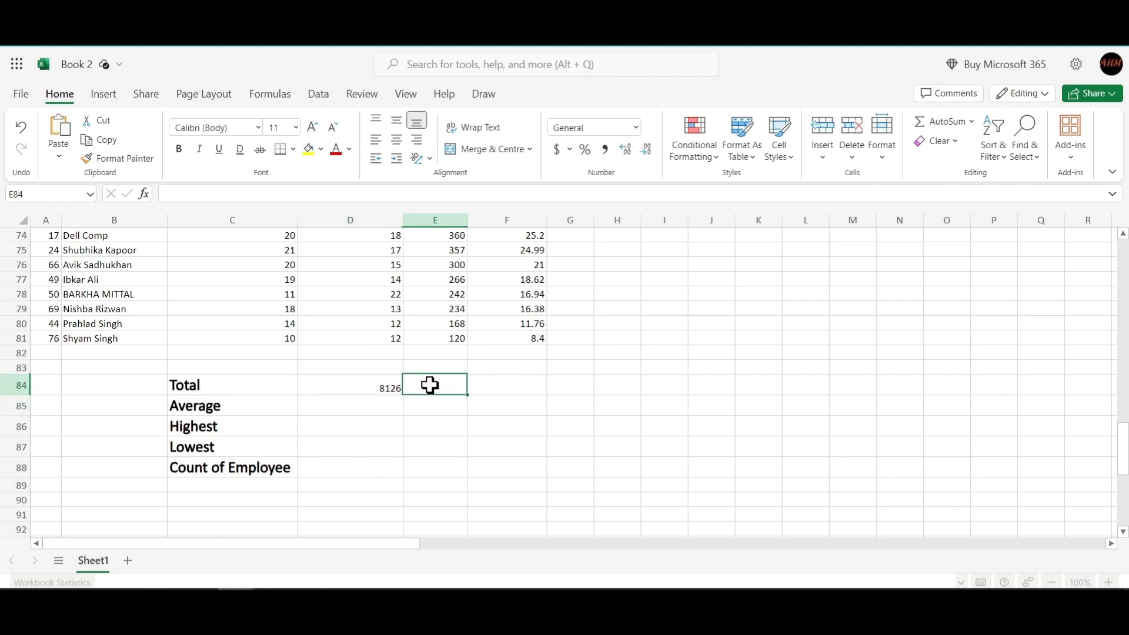
click(394, 388)
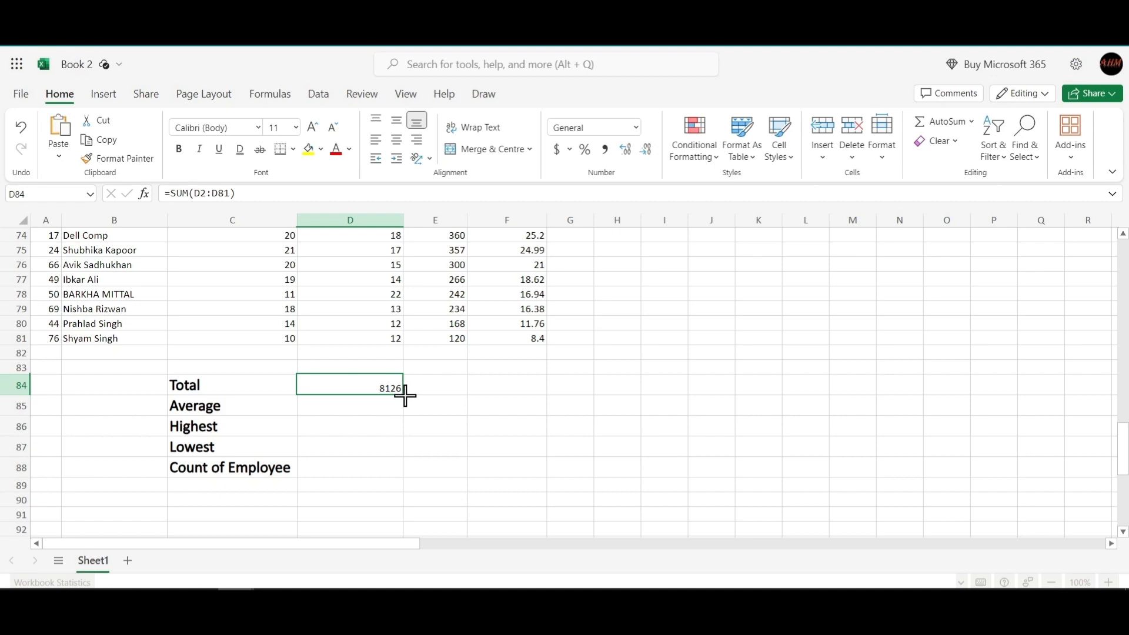
drag(404, 395, 520, 387)
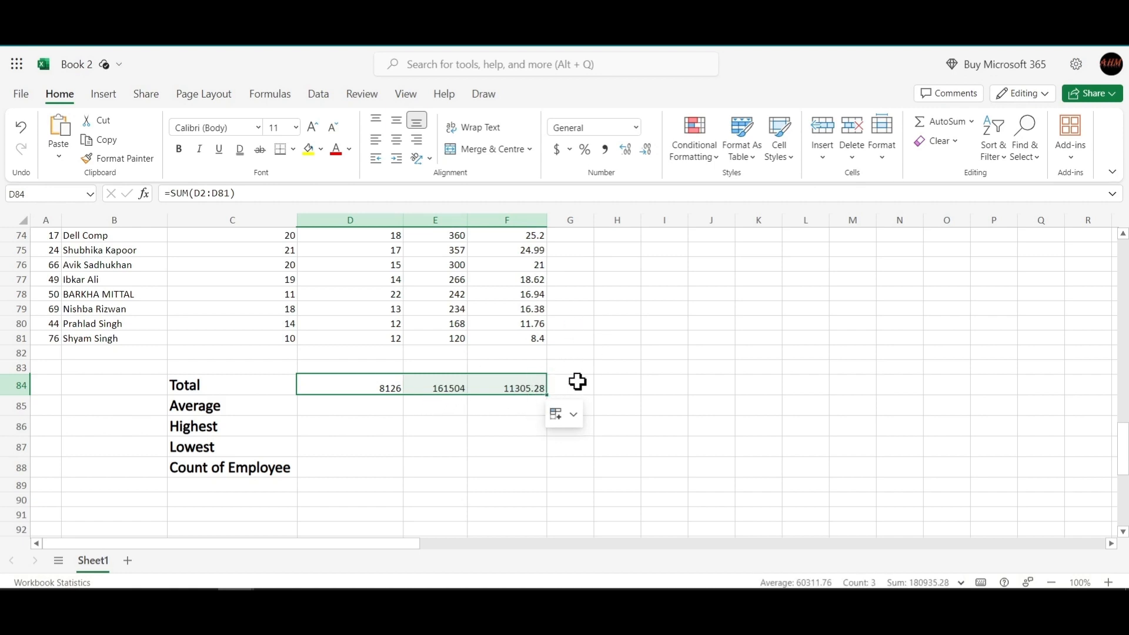
scroll(582, 360, up, 20)
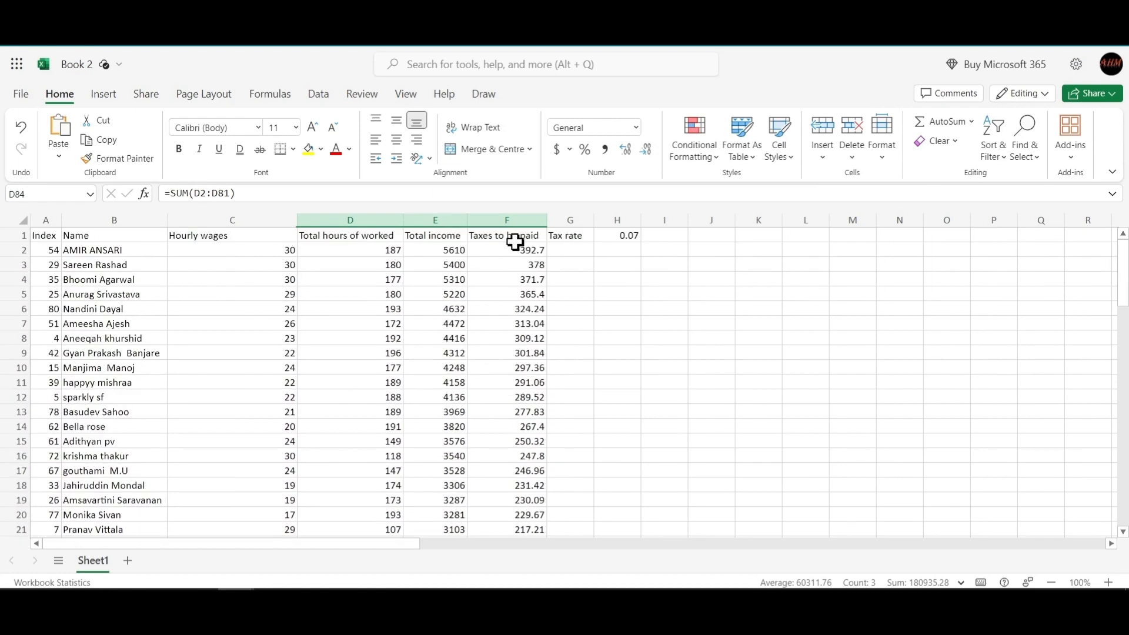
scroll(570, 325, down, 20)
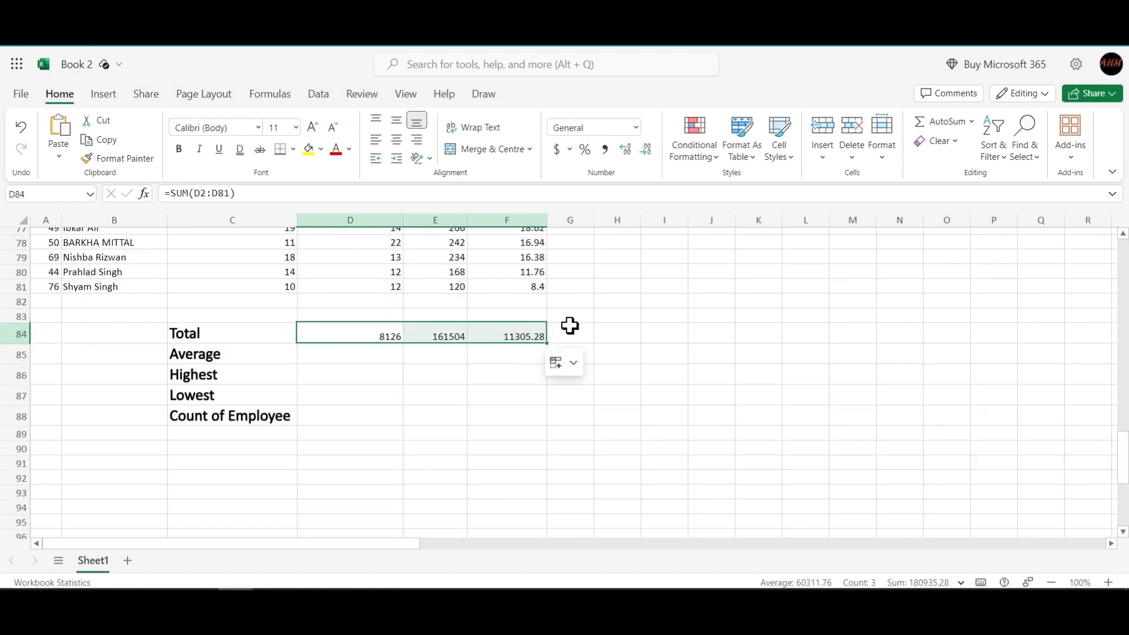
Enter the formula =AVERAGE(D2:D81) in cell D85 to average the hours worked.
click(345, 368)
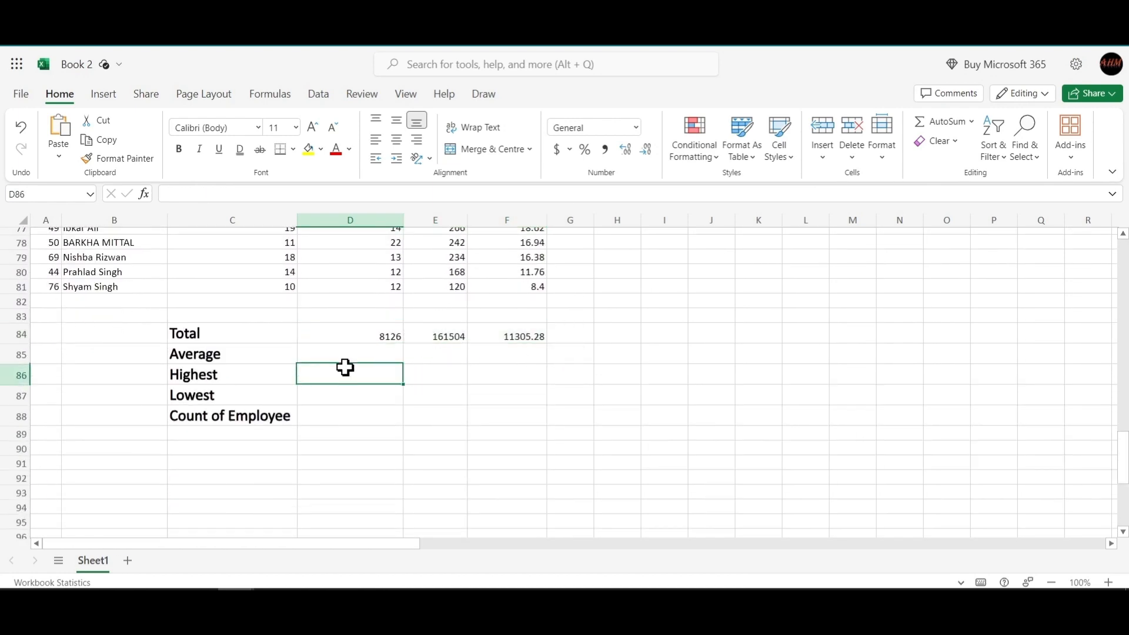
click(350, 360)
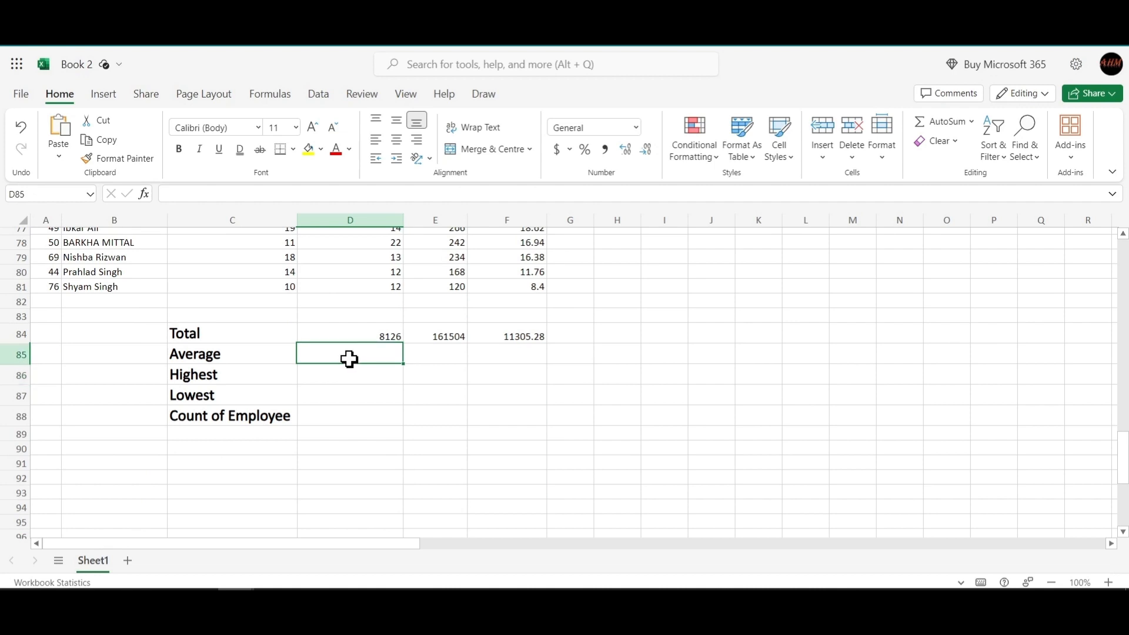
text(=Aver)
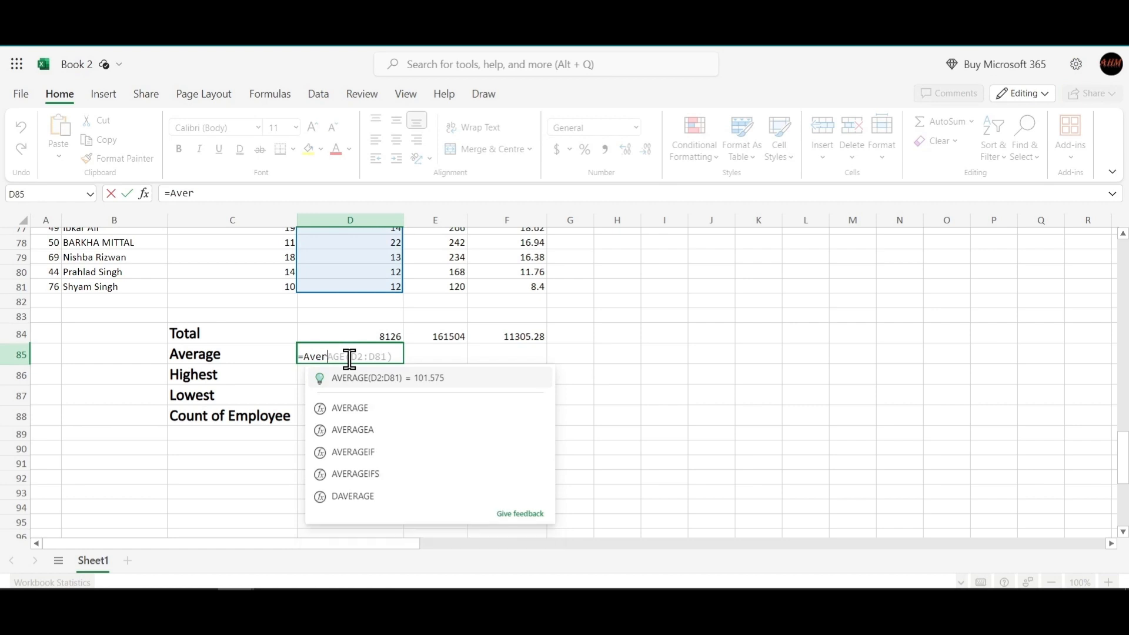
key(Down)
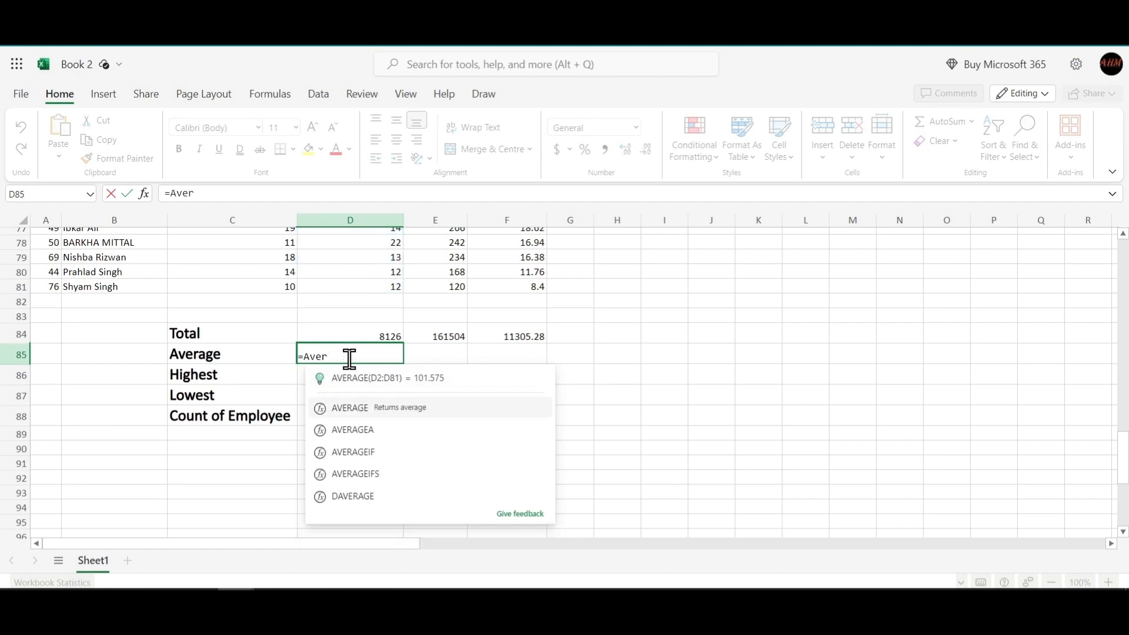
key(Tab)
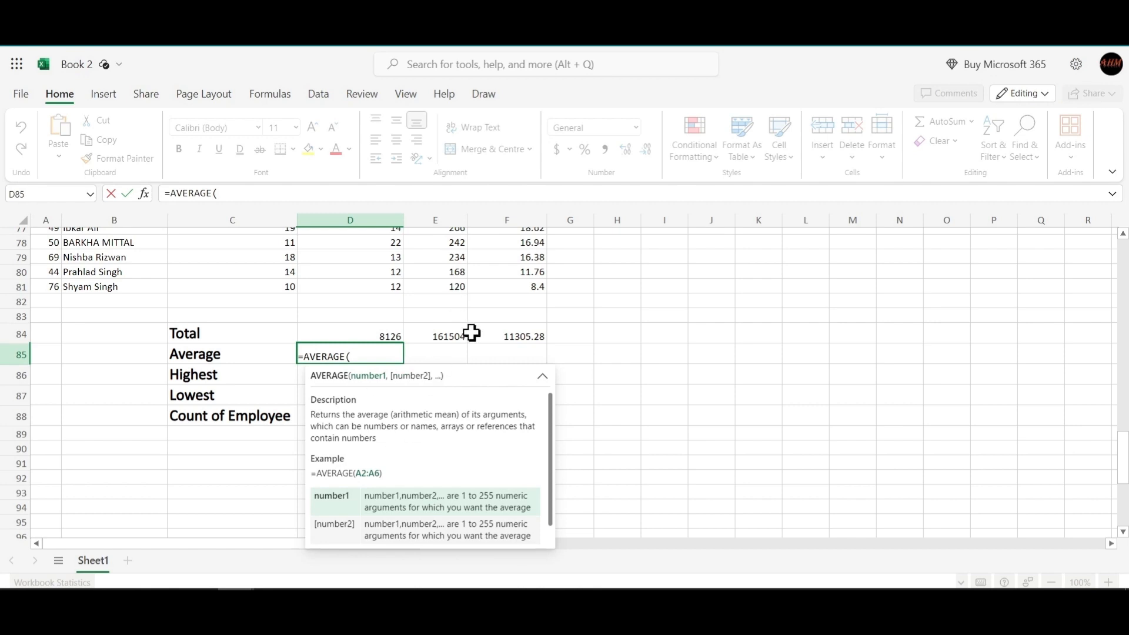
scroll(471, 333, up, 15)
scroll(675, 337, up, 5)
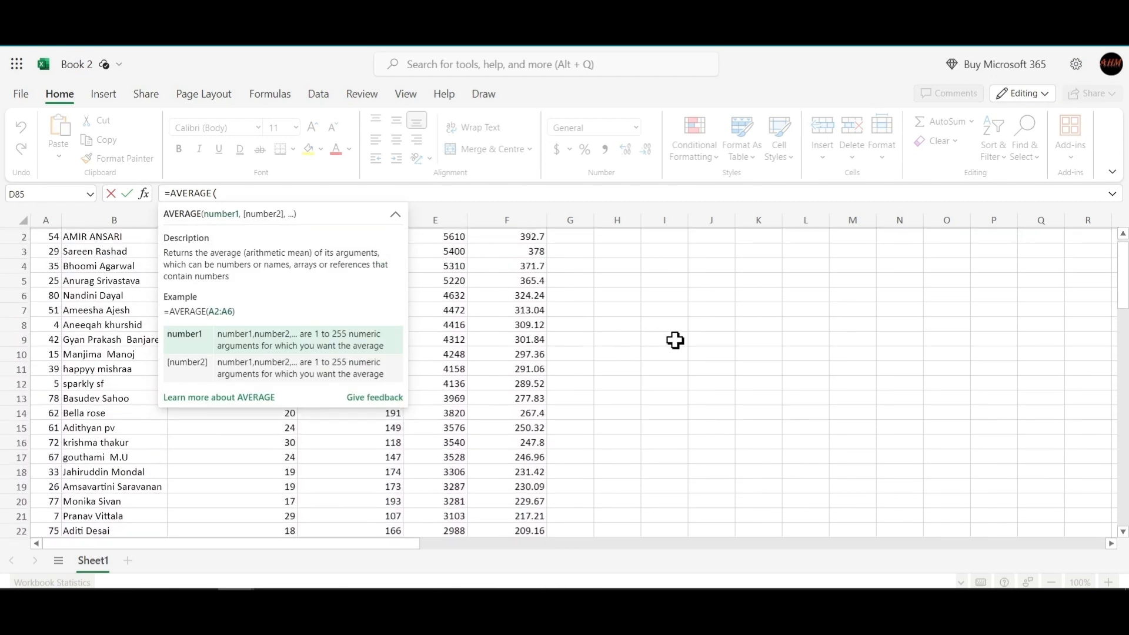
click(667, 337)
scroll(547, 321, up, 1)
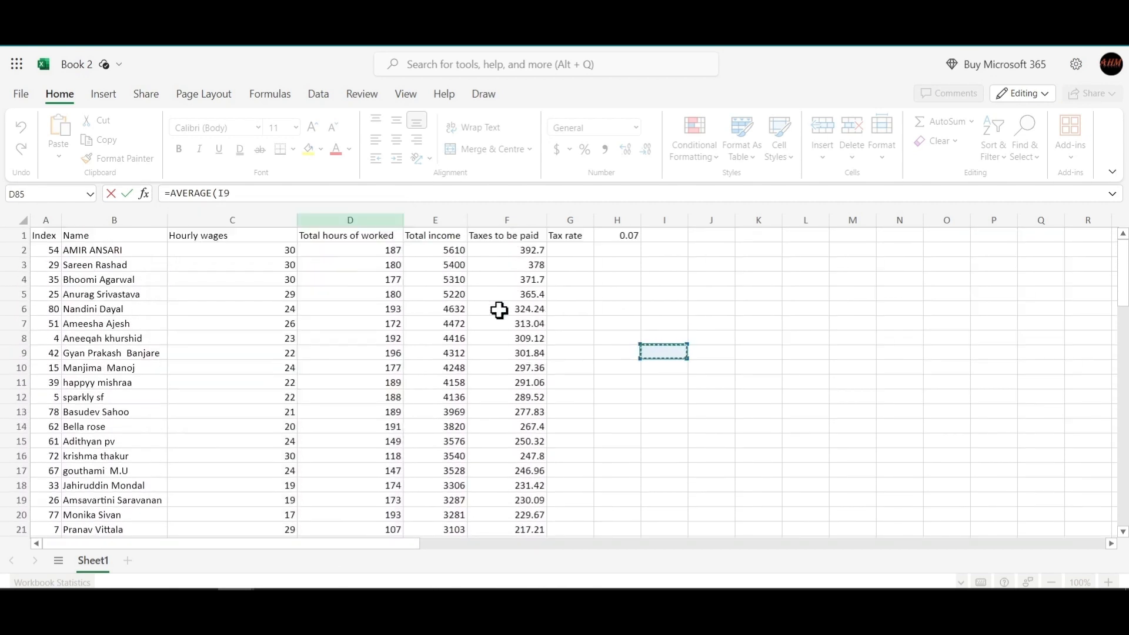
click(372, 250)
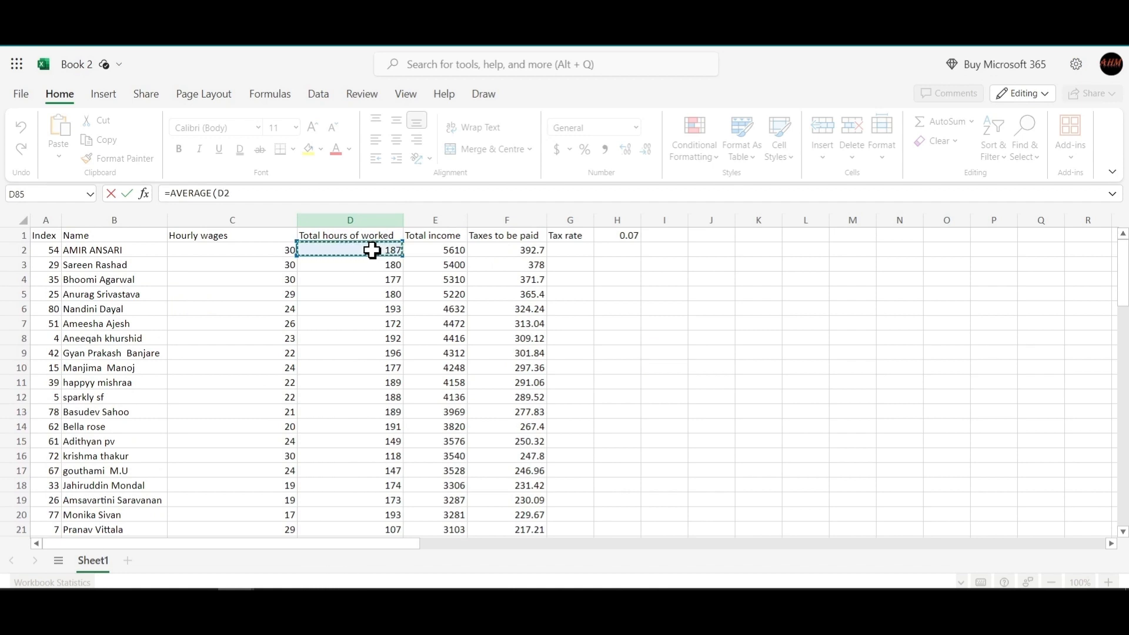
key(ctrl+shift+Down)
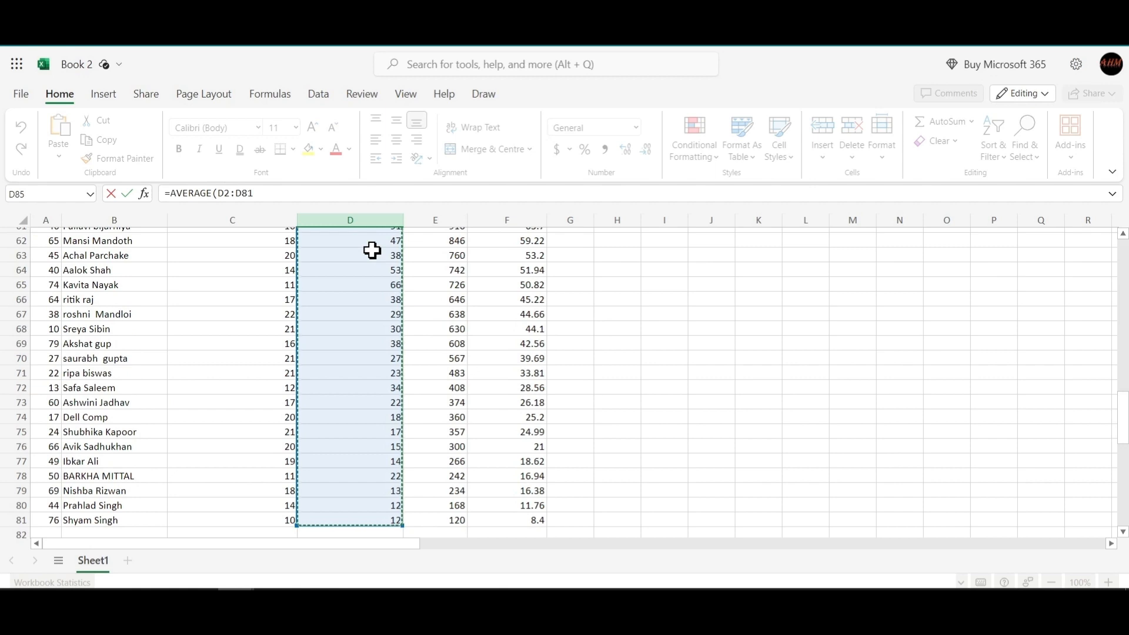
scroll(494, 318, down, 5)
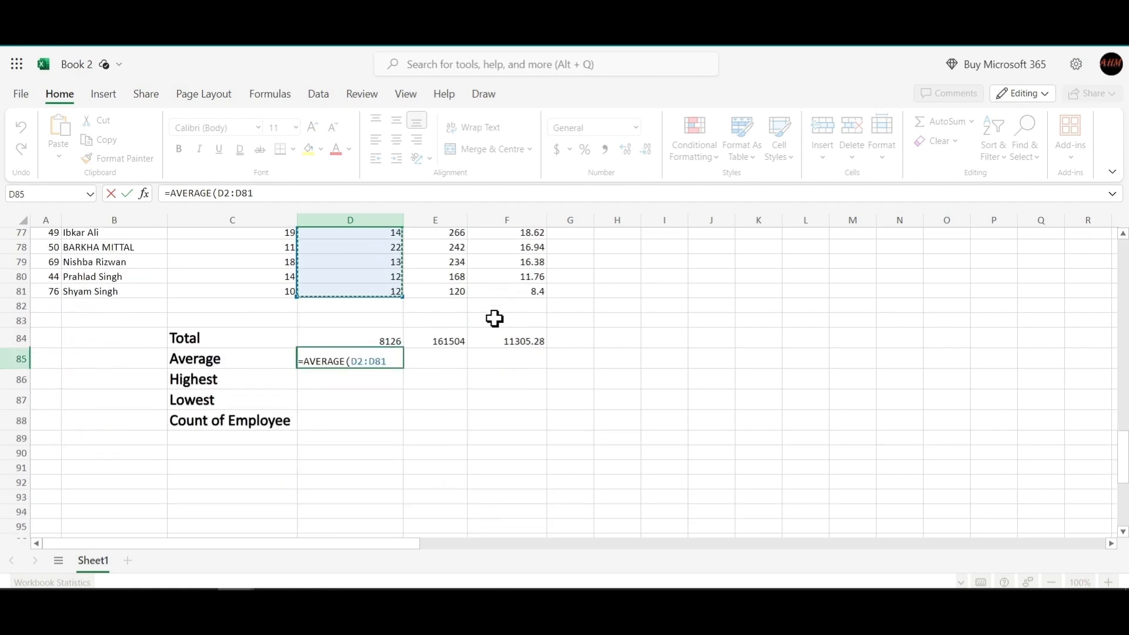
text())
key(Return)
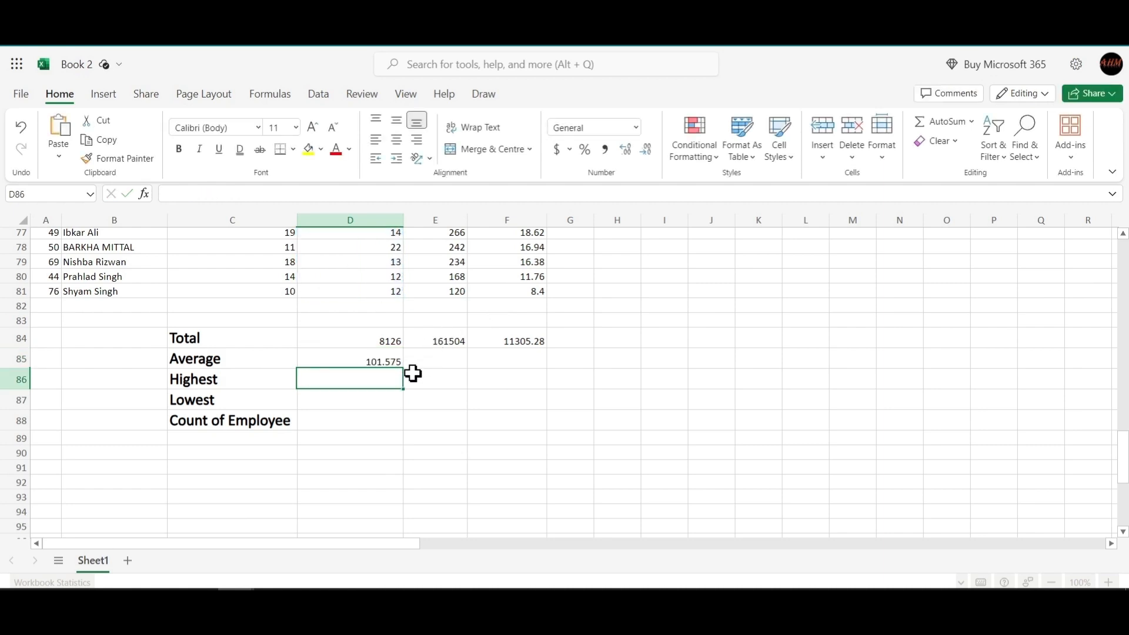
Fill the AVERAGE formula from D85 across to F85 for the income and taxes columns.
click(386, 361)
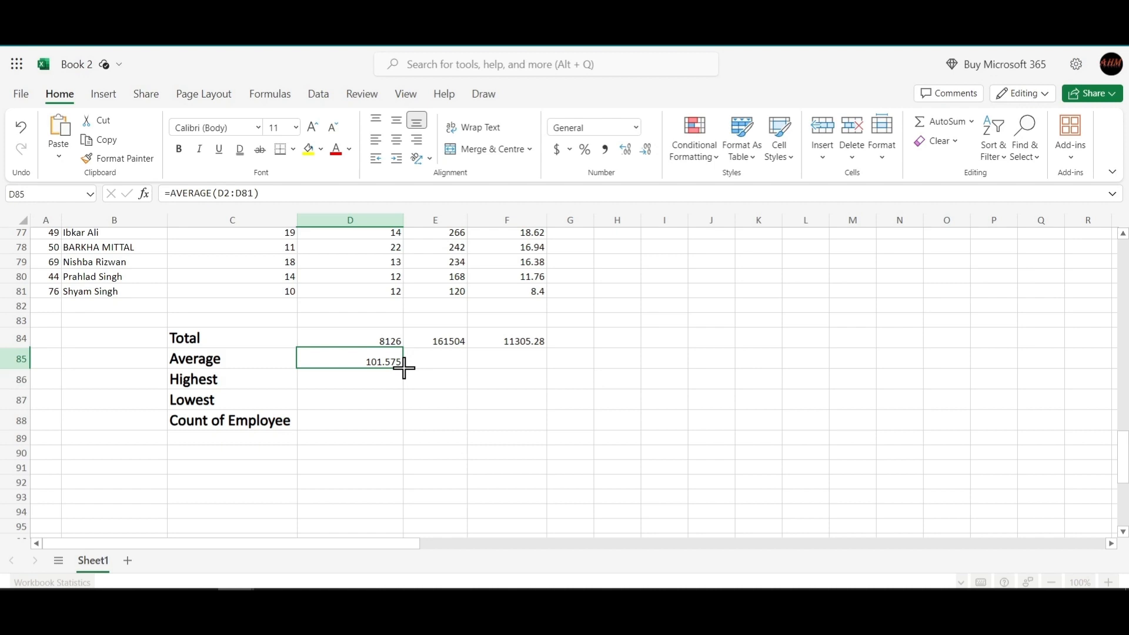
drag(404, 367, 517, 366)
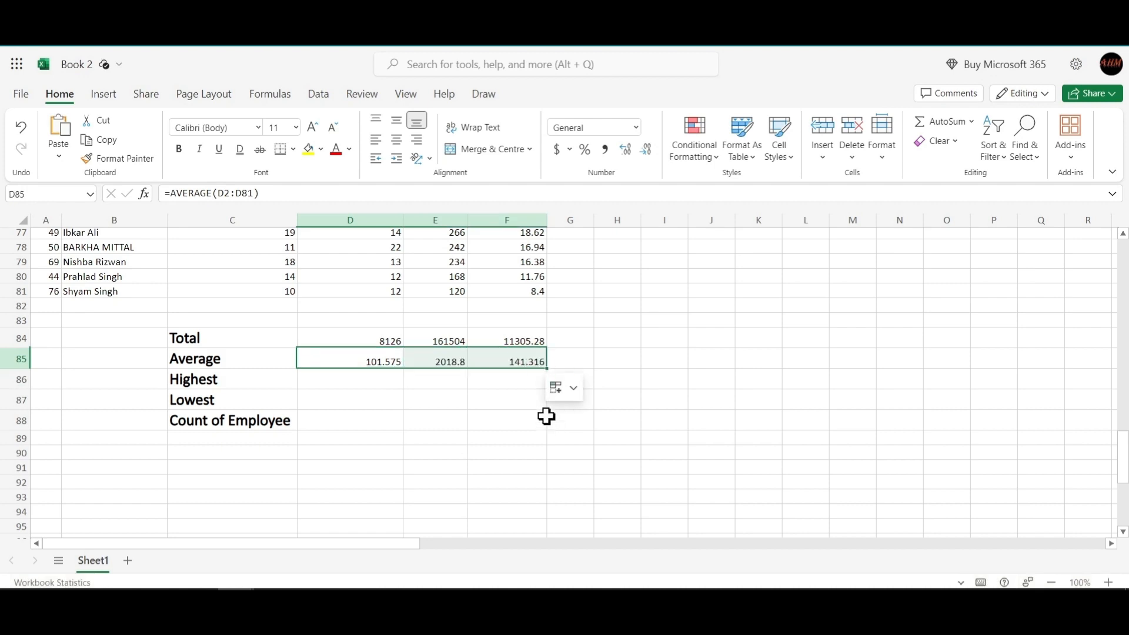
click(571, 397)
click(616, 349)
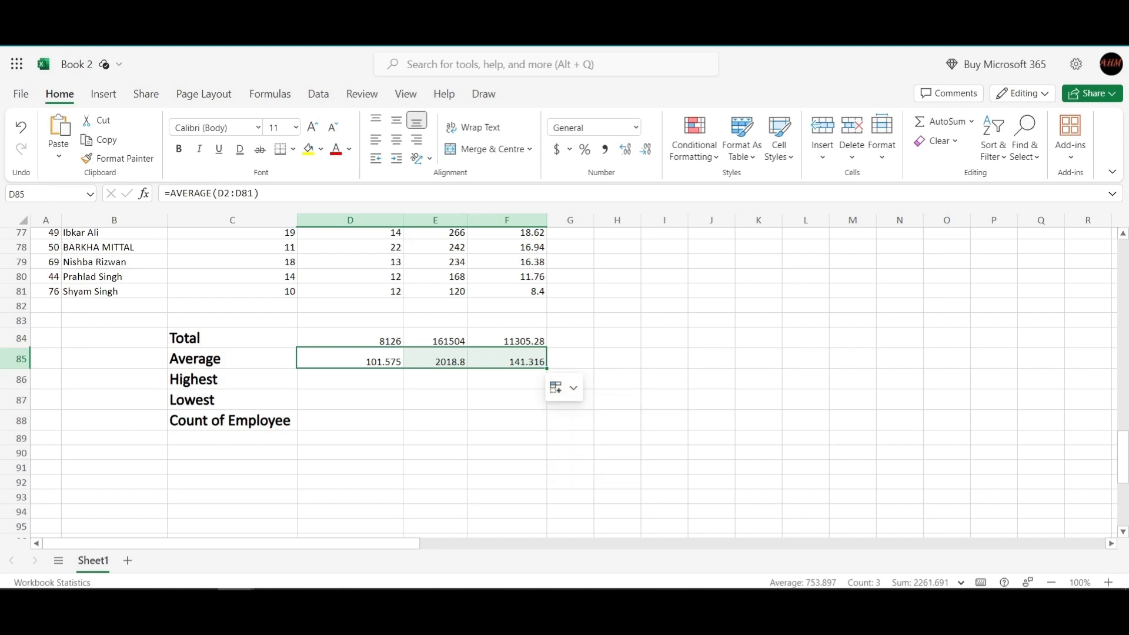
Enter the formula =MAX(D2:D81) in cell D86 to find the highest hours worked.
click(320, 377)
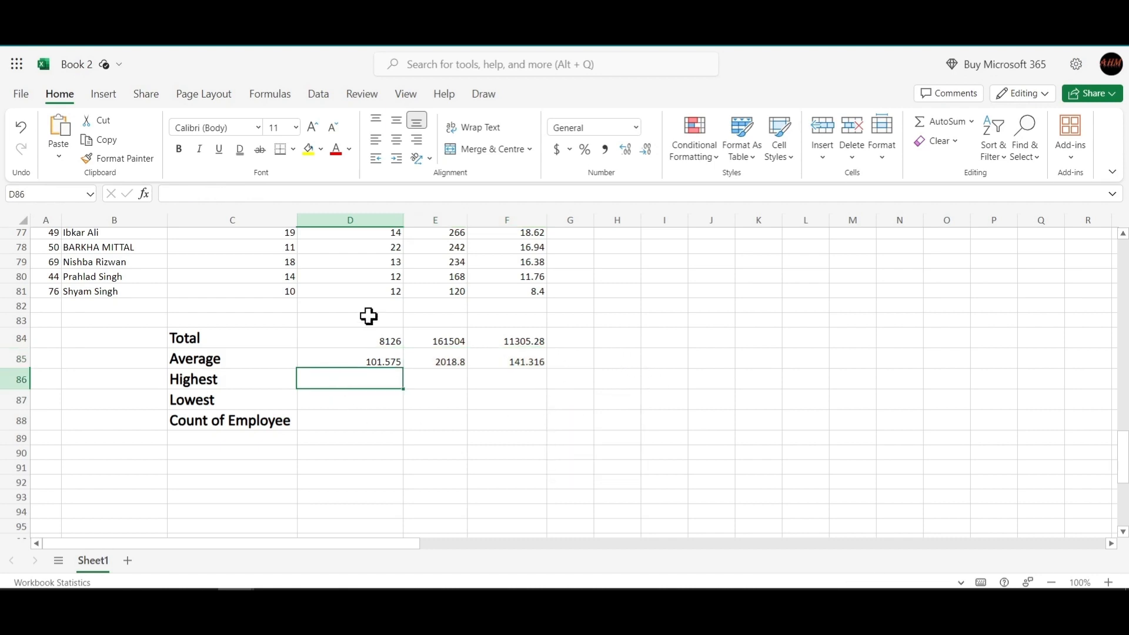
scroll(381, 327, up, 15)
scroll(380, 328, up, 5)
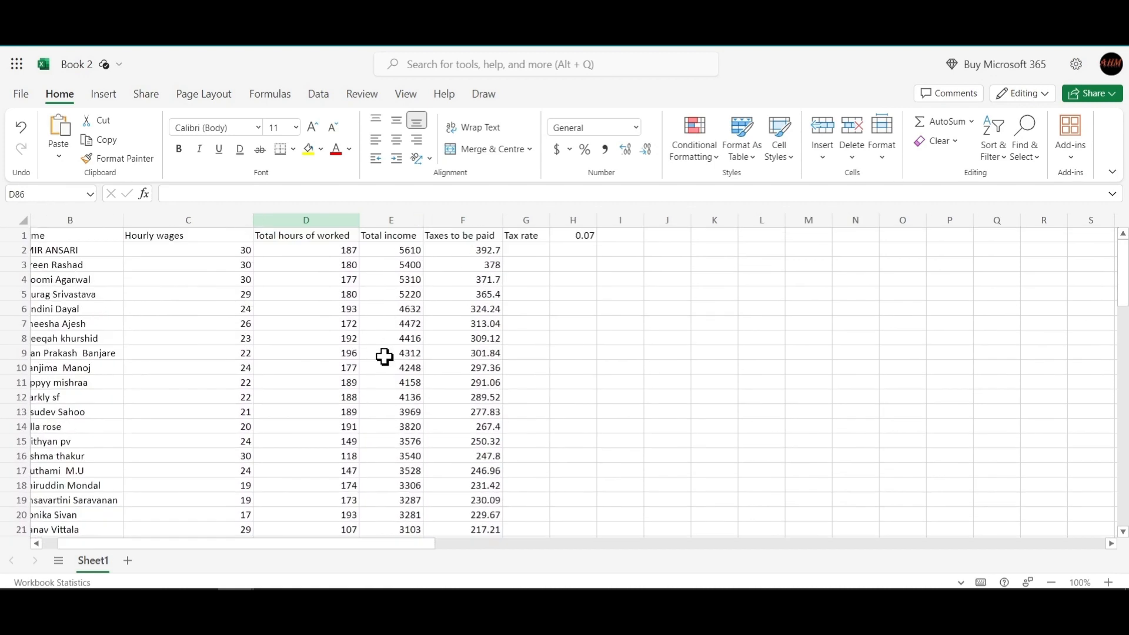
scroll(322, 345, left, 2)
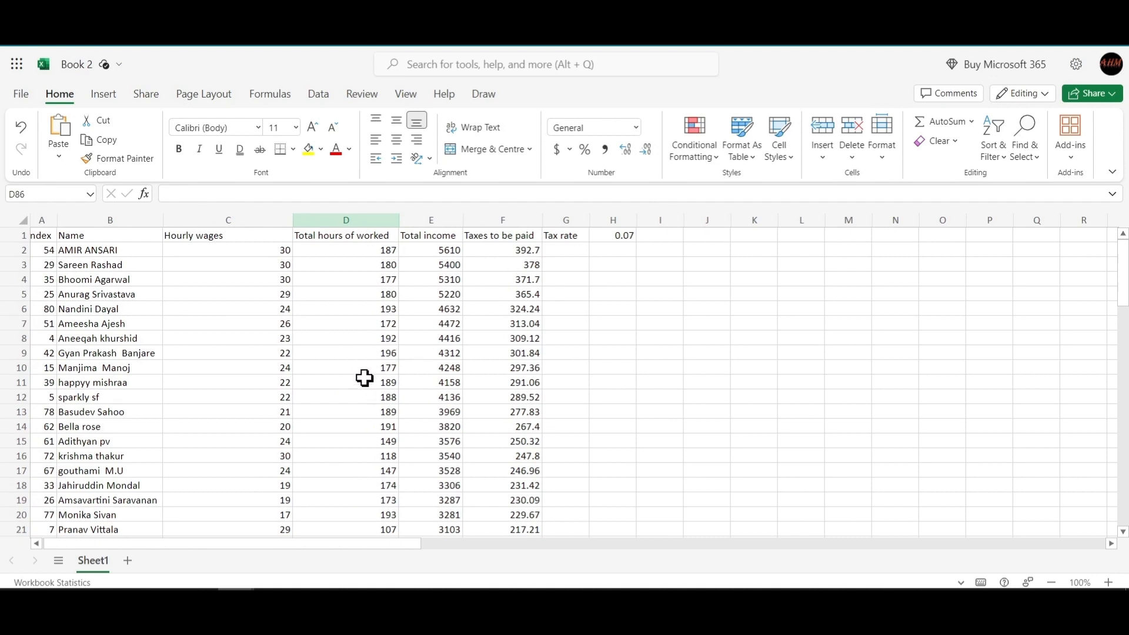
scroll(363, 378, down, 9)
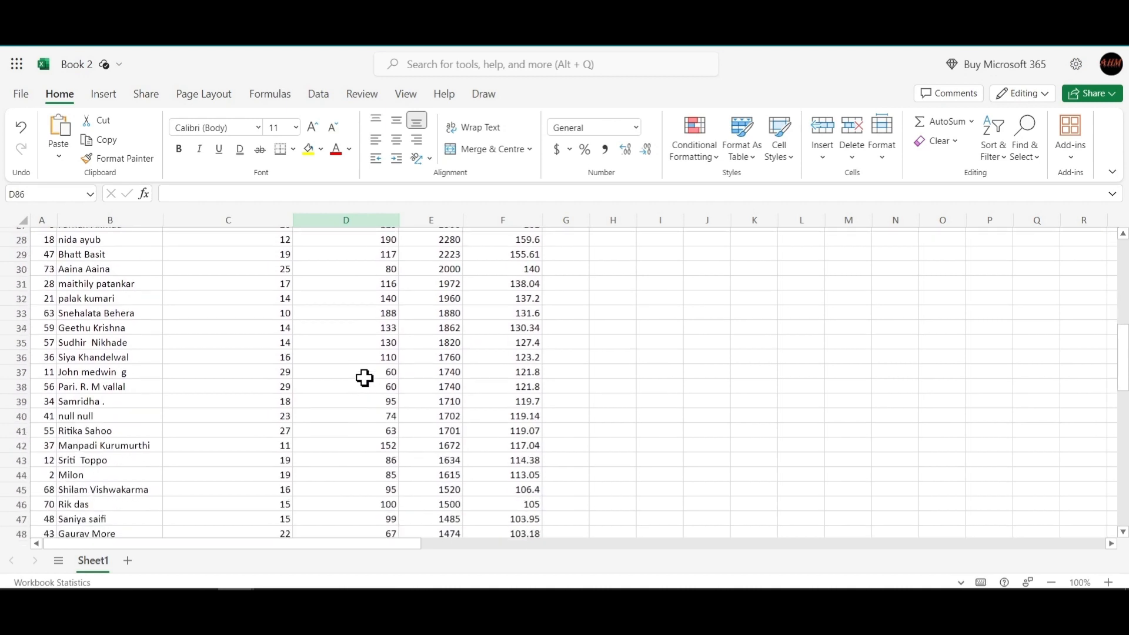
scroll(364, 378, down, 5)
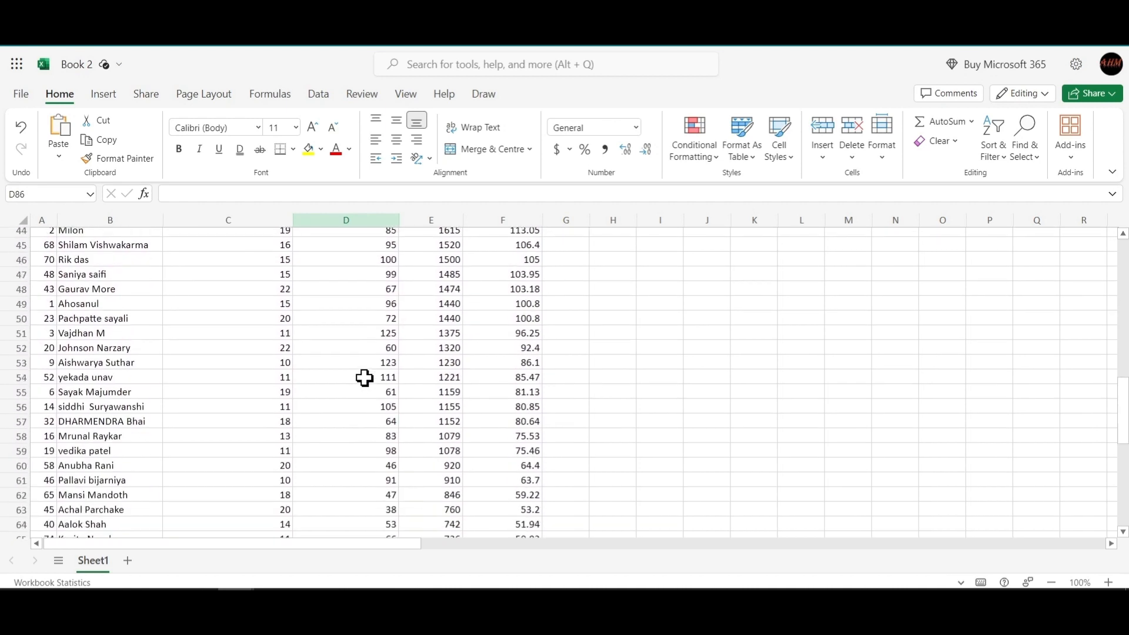
scroll(364, 378, down, 11)
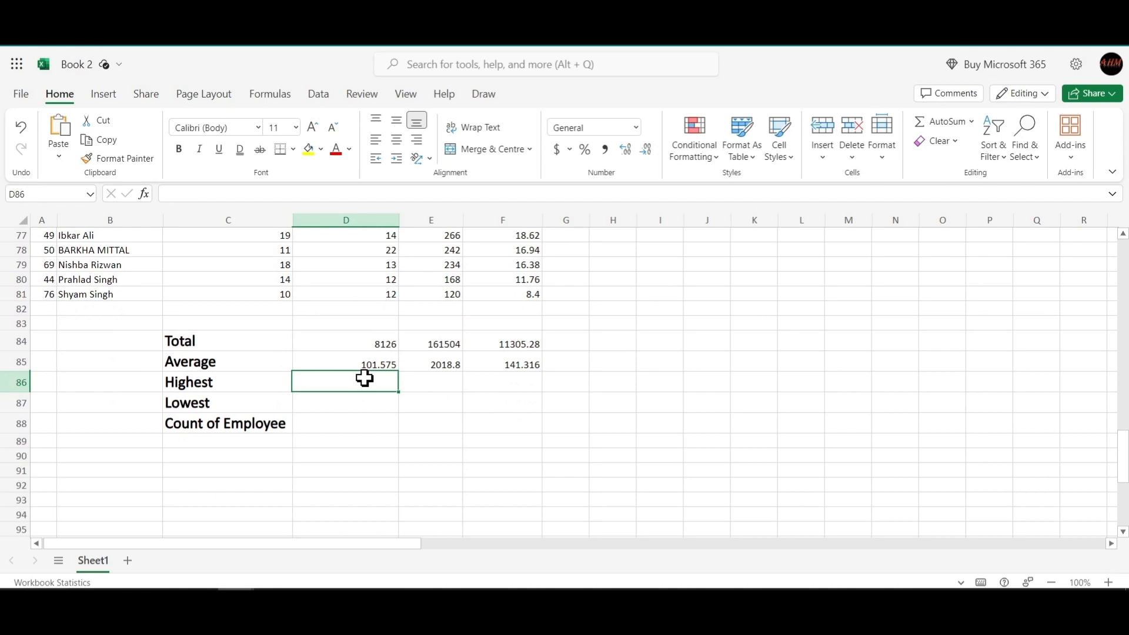
text(=M)
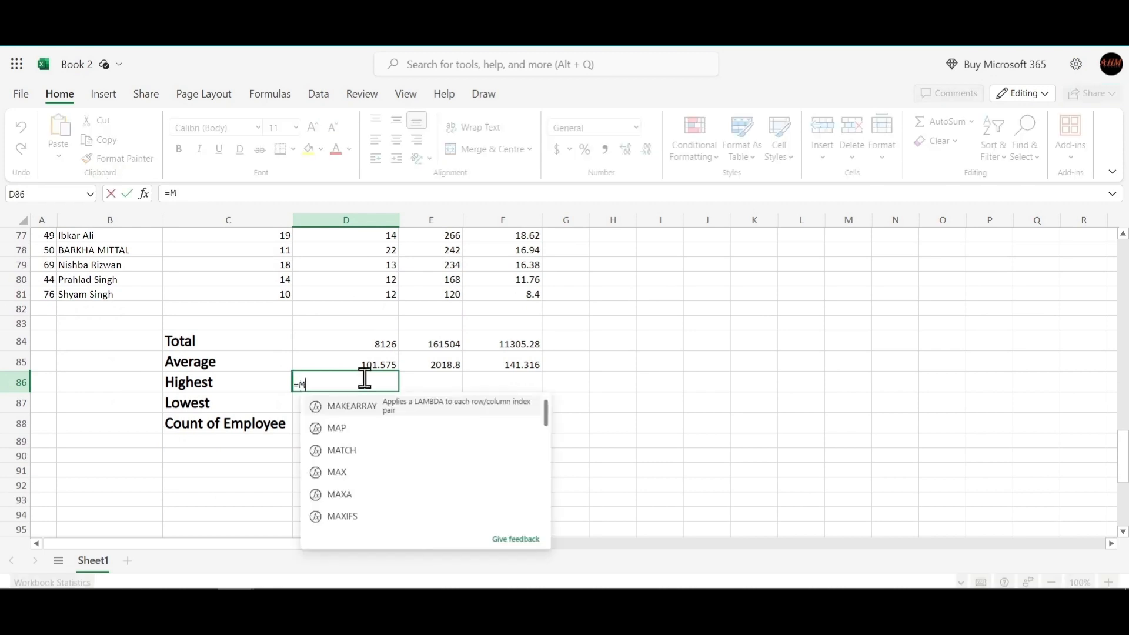
text(AX()
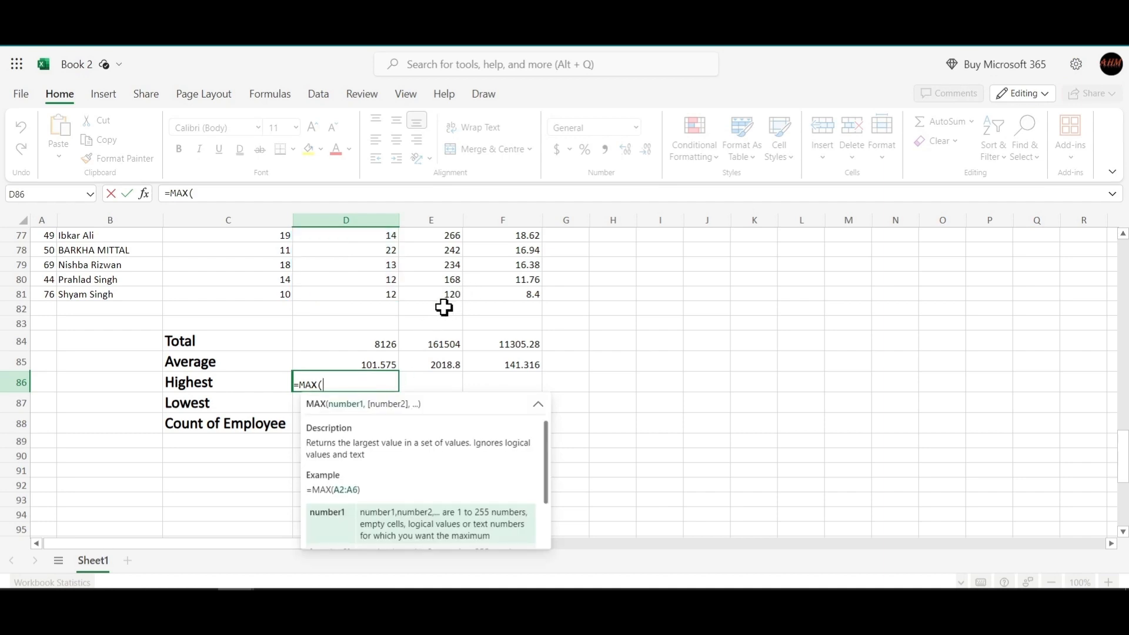
text(D2:D)
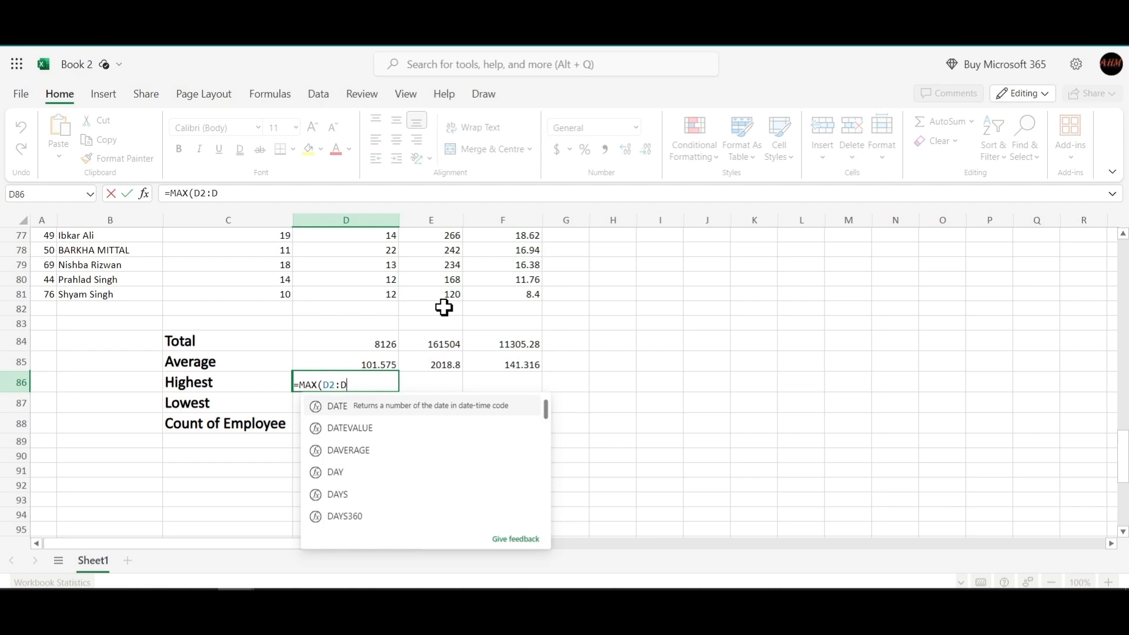
text(1))
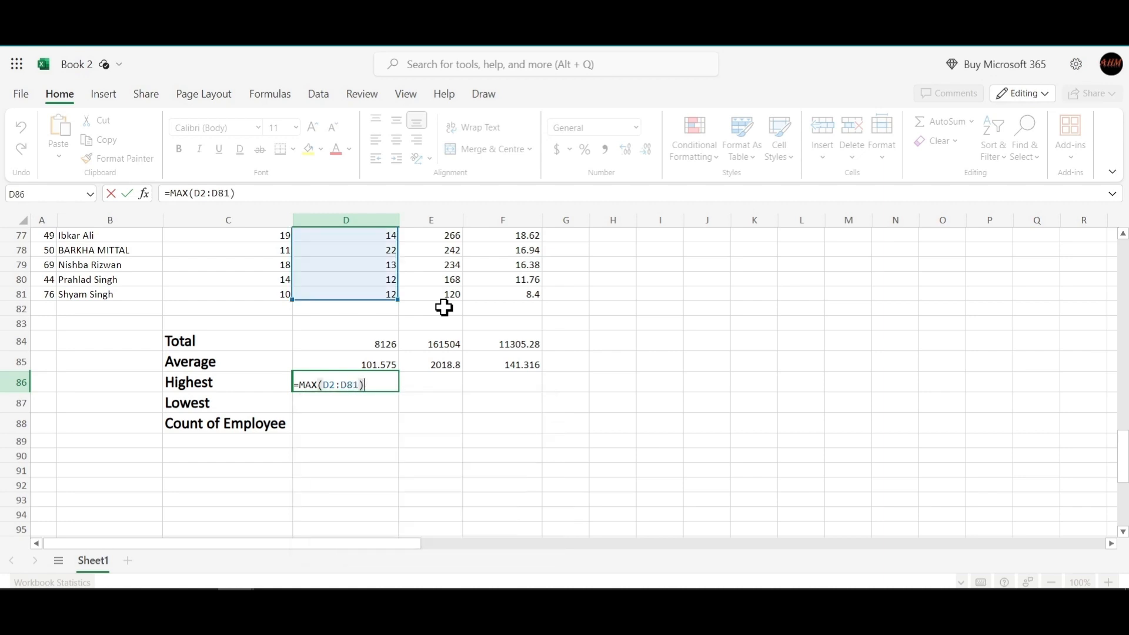
key(Return)
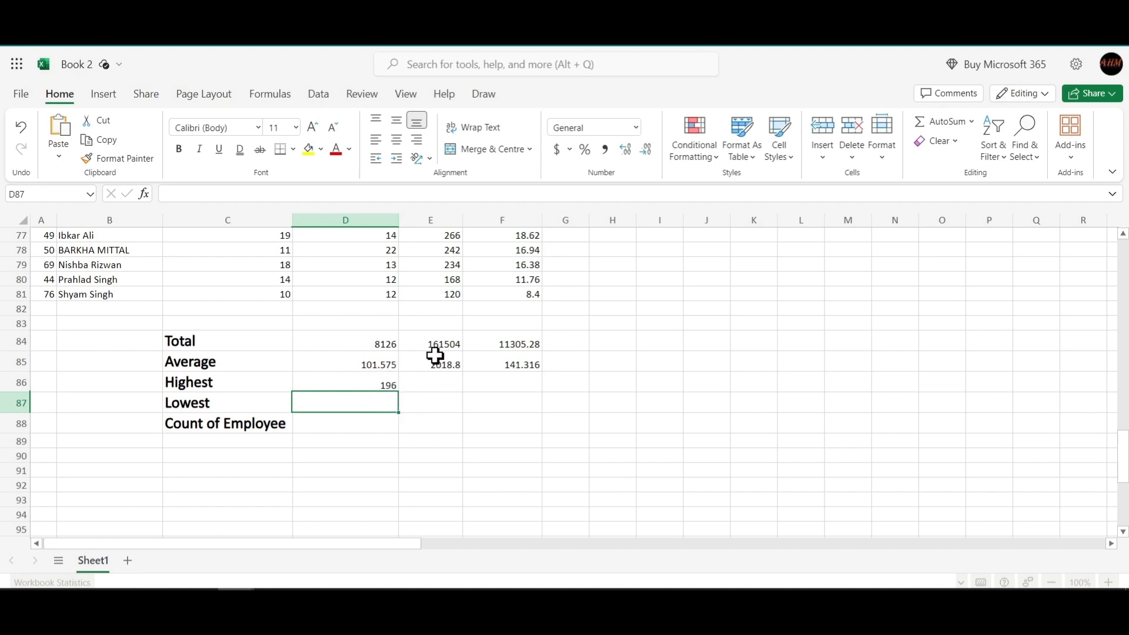
Fill the MAX formula from D86 across to F86 for the income and taxes columns.
scroll(438, 354, up, 2)
scroll(429, 359, down, 3)
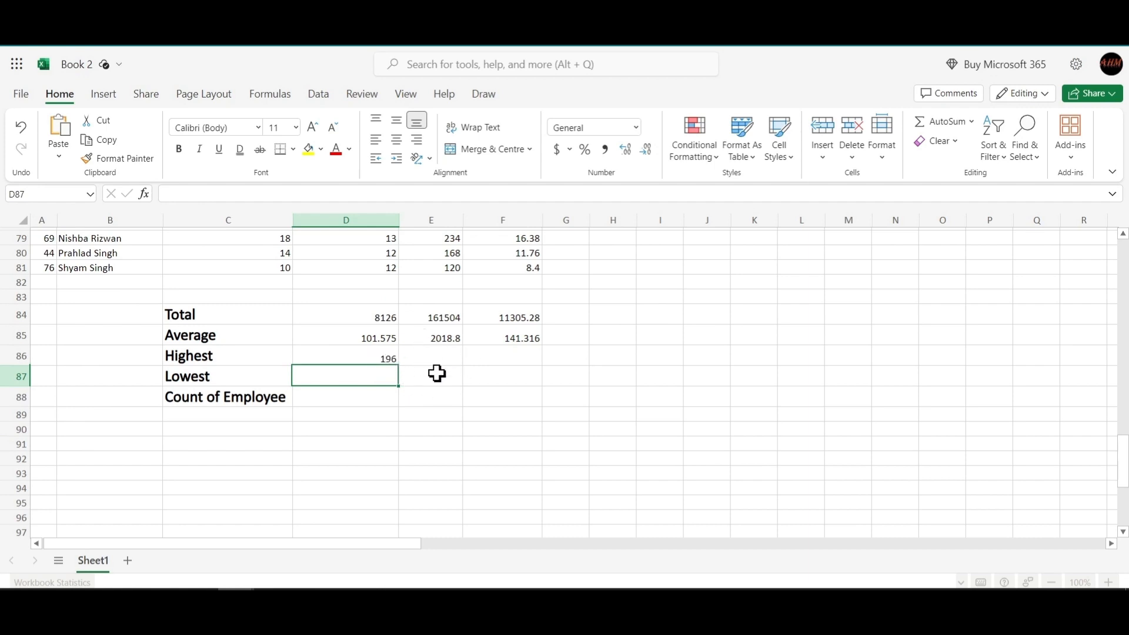
click(388, 361)
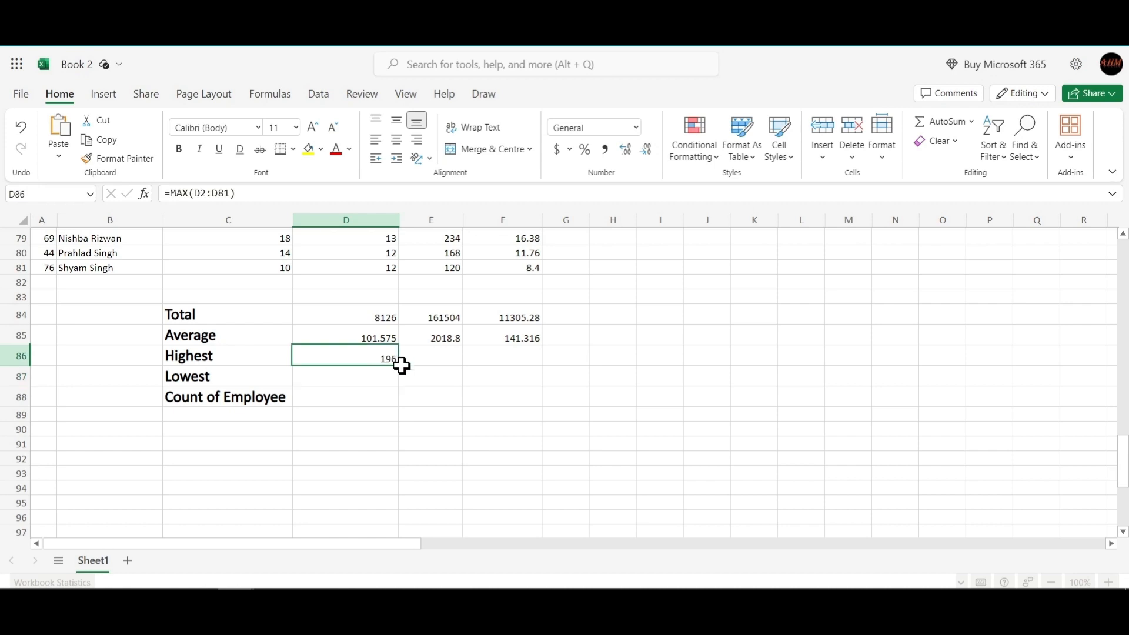
drag(398, 365, 491, 366)
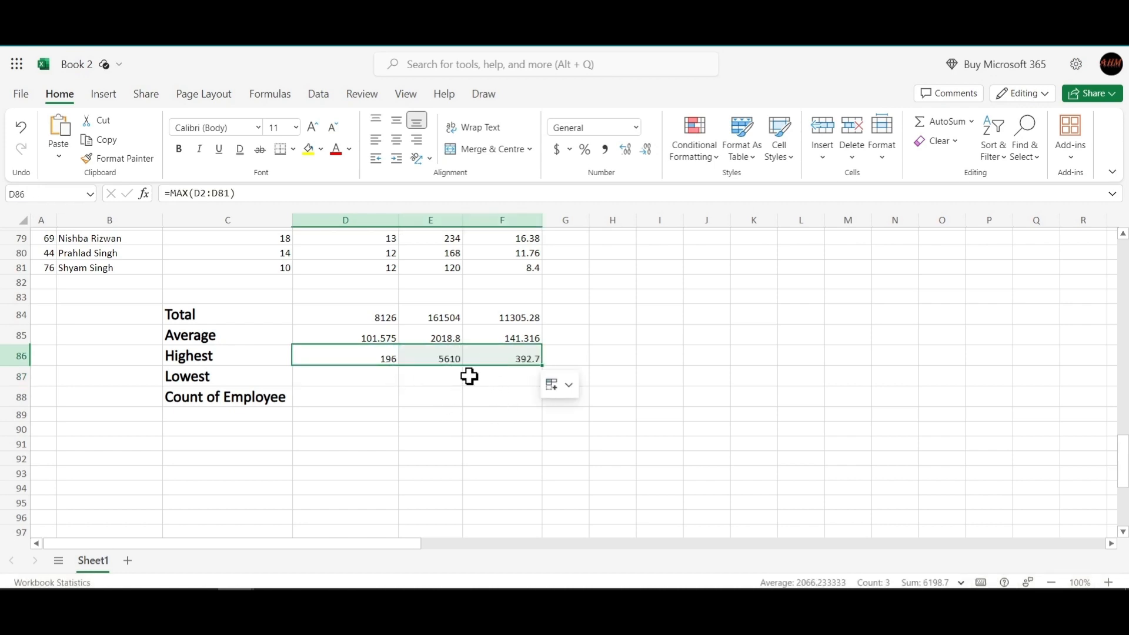
click(584, 358)
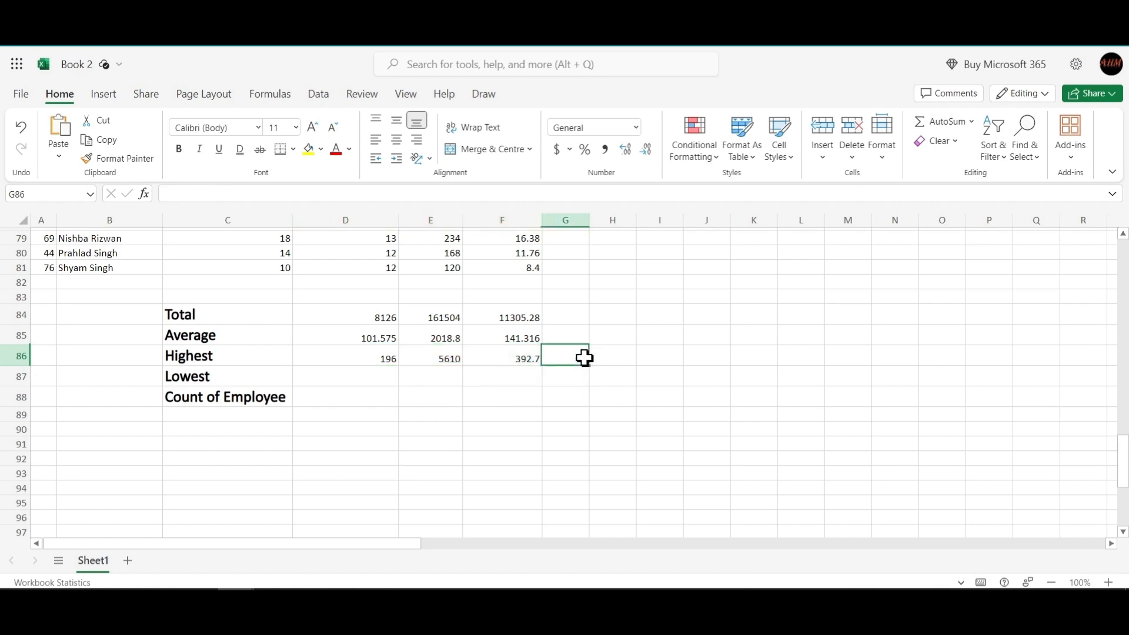
Enter the formula =MIN(D2:D81) in cell D87 for the lowest hours and fill it across to F87.
click(320, 382)
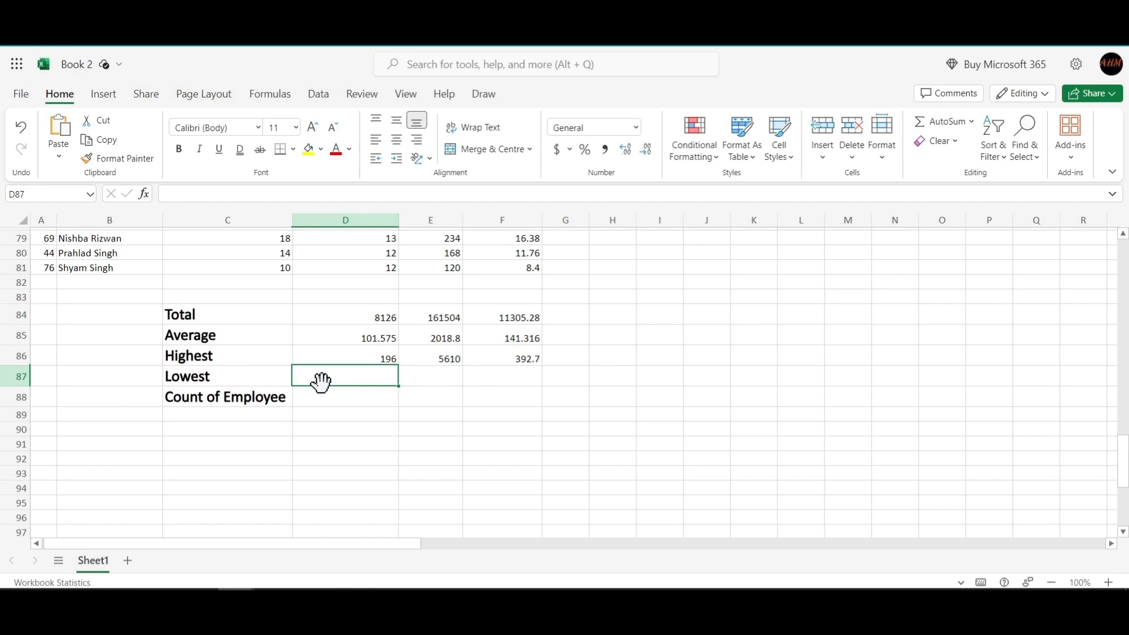
text(=)
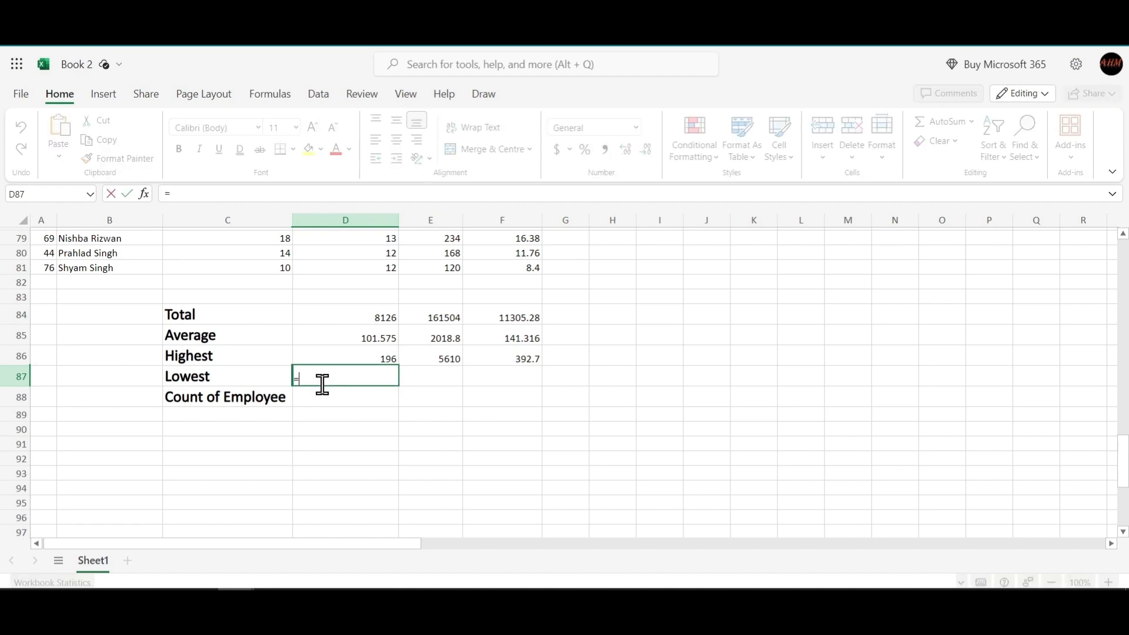
text(MIN()
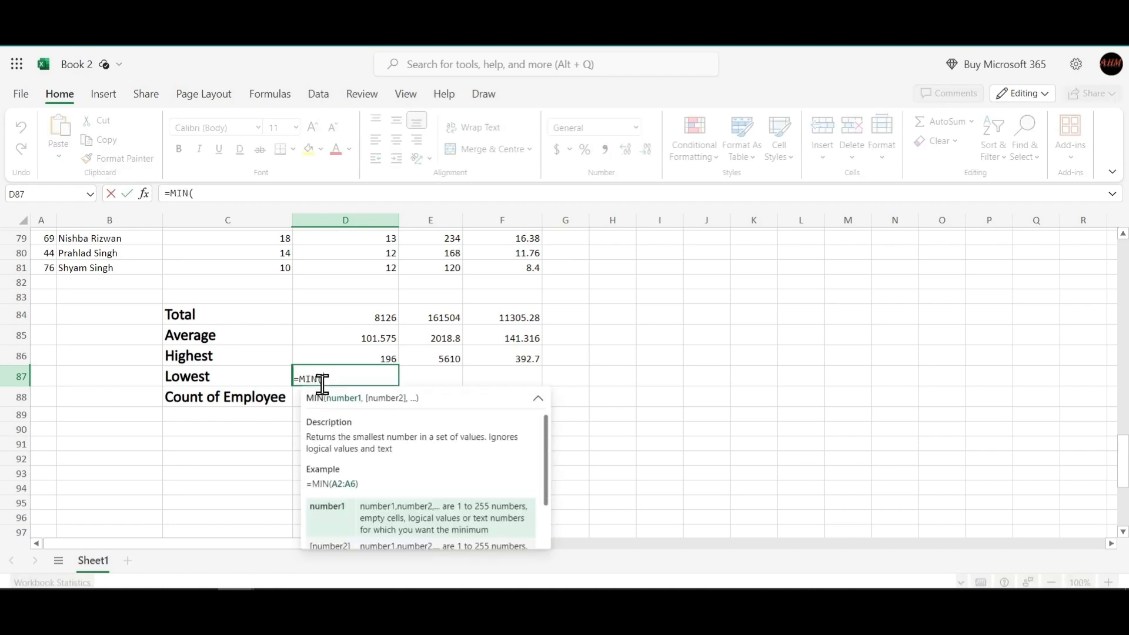
text(D2:D81)
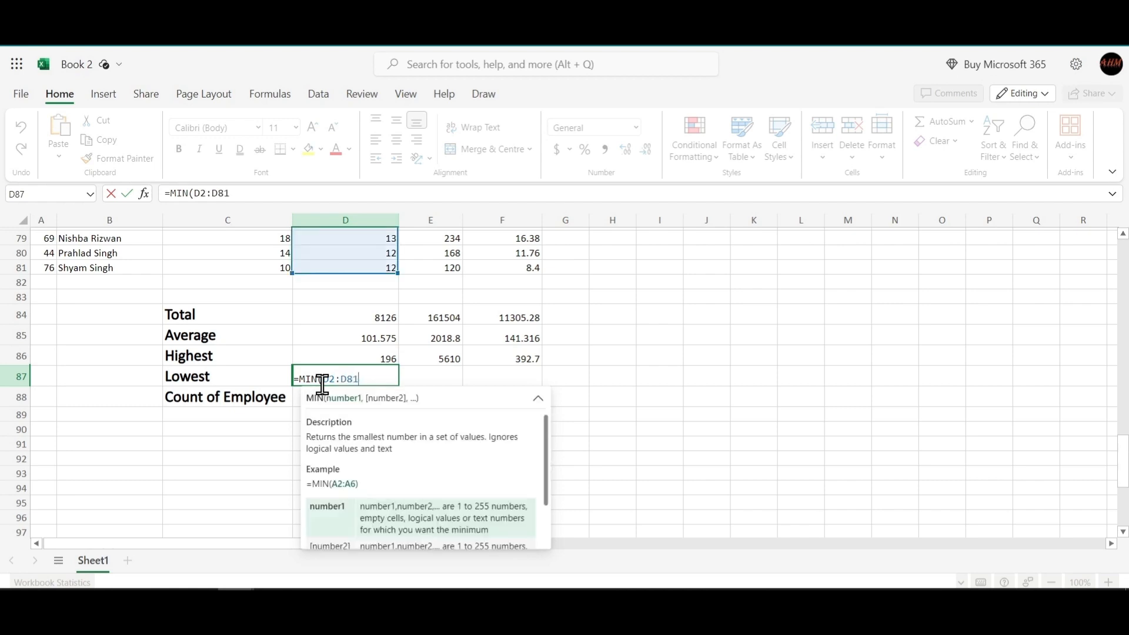
key(Return)
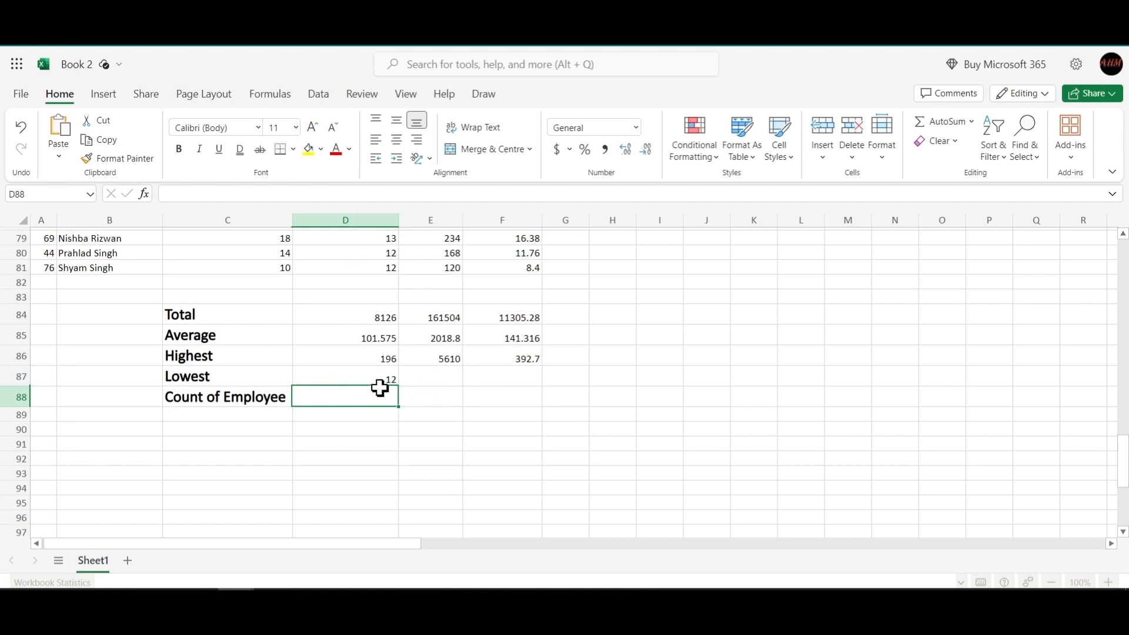
click(365, 376)
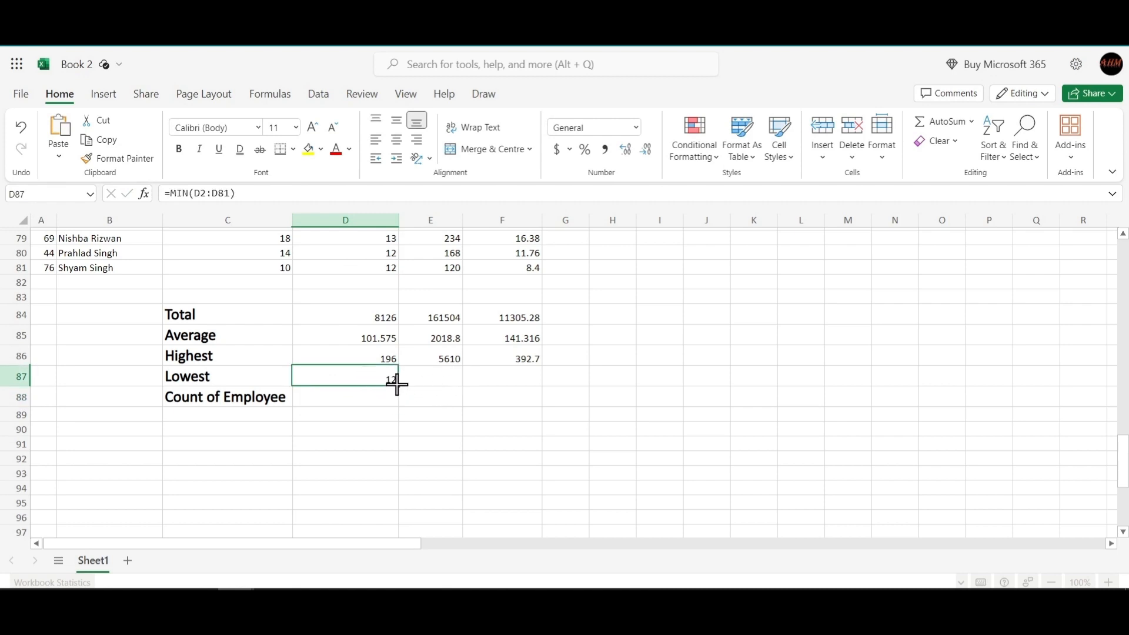
drag(397, 386, 515, 380)
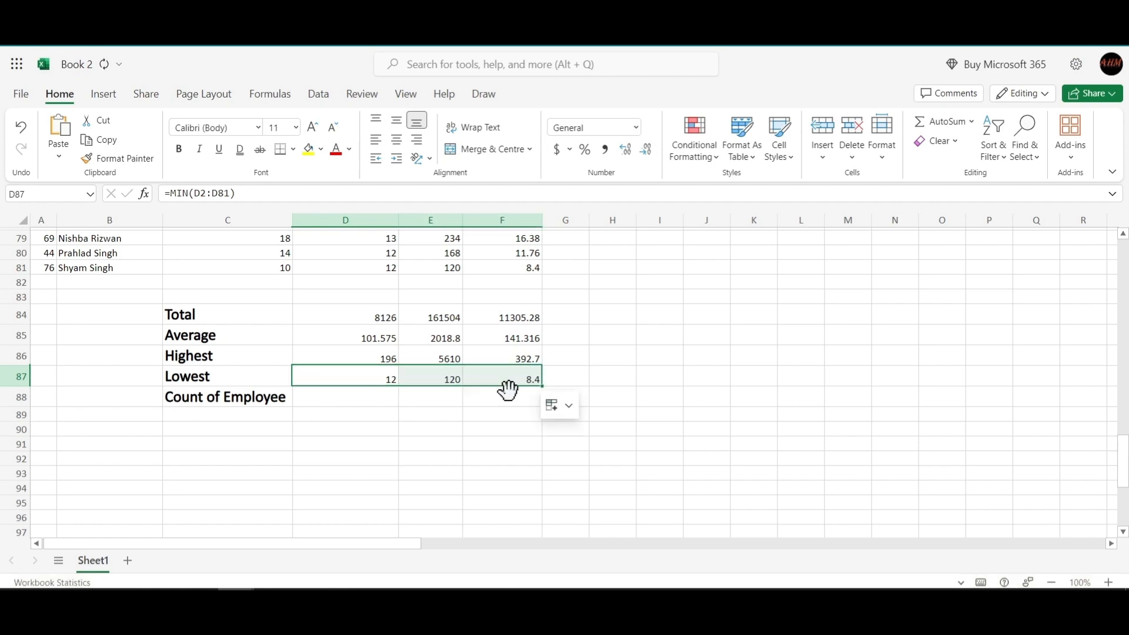
Enter the formula =COUNT(B2:B81) in cell D88, using the Name column as the range to count employees.
click(344, 405)
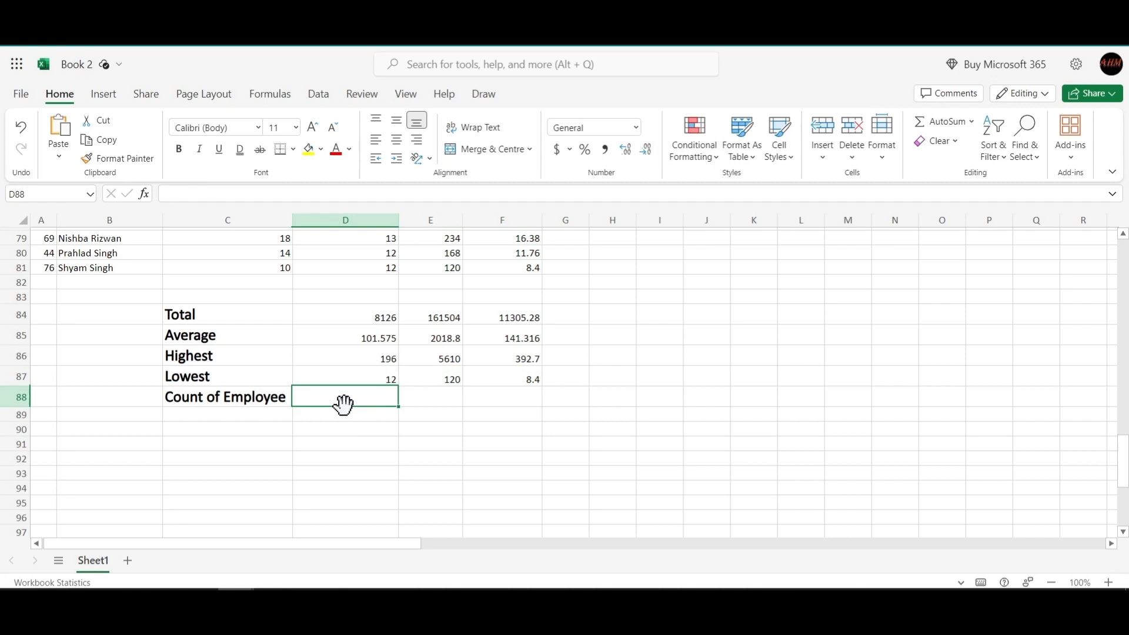
text(=COU)
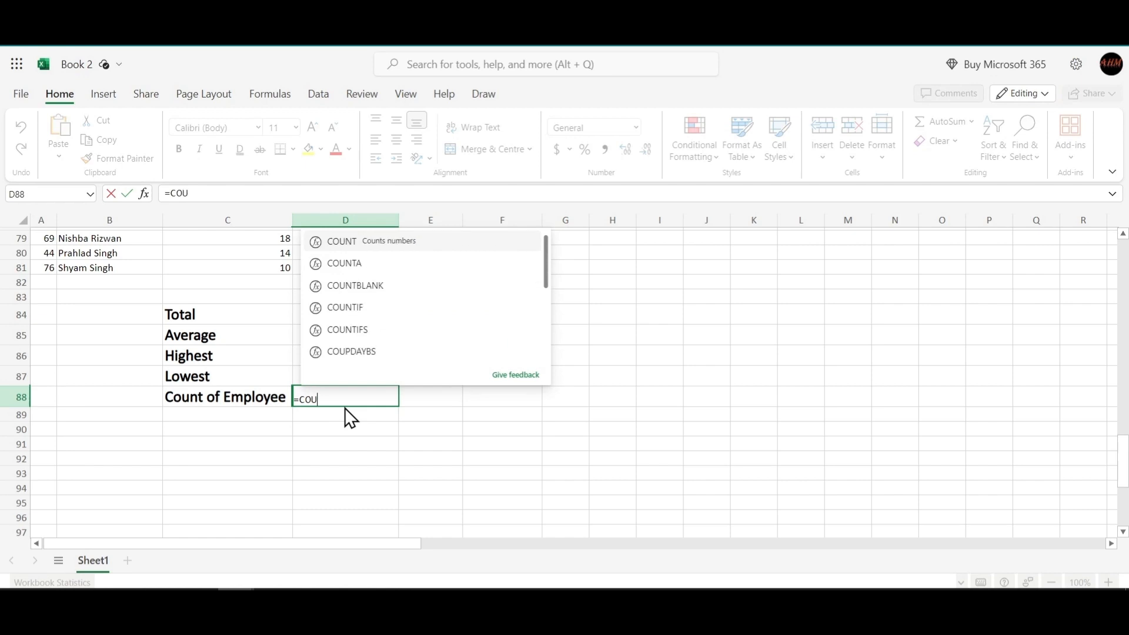
text(N)
key(Tab)
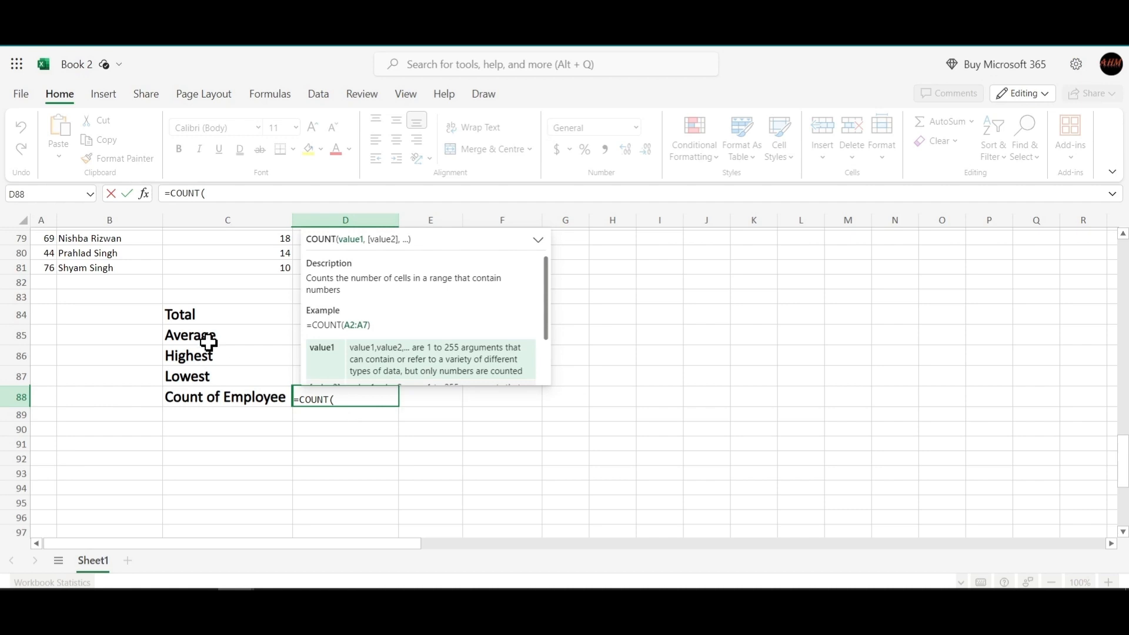
scroll(209, 343, up, 20)
click(111, 253)
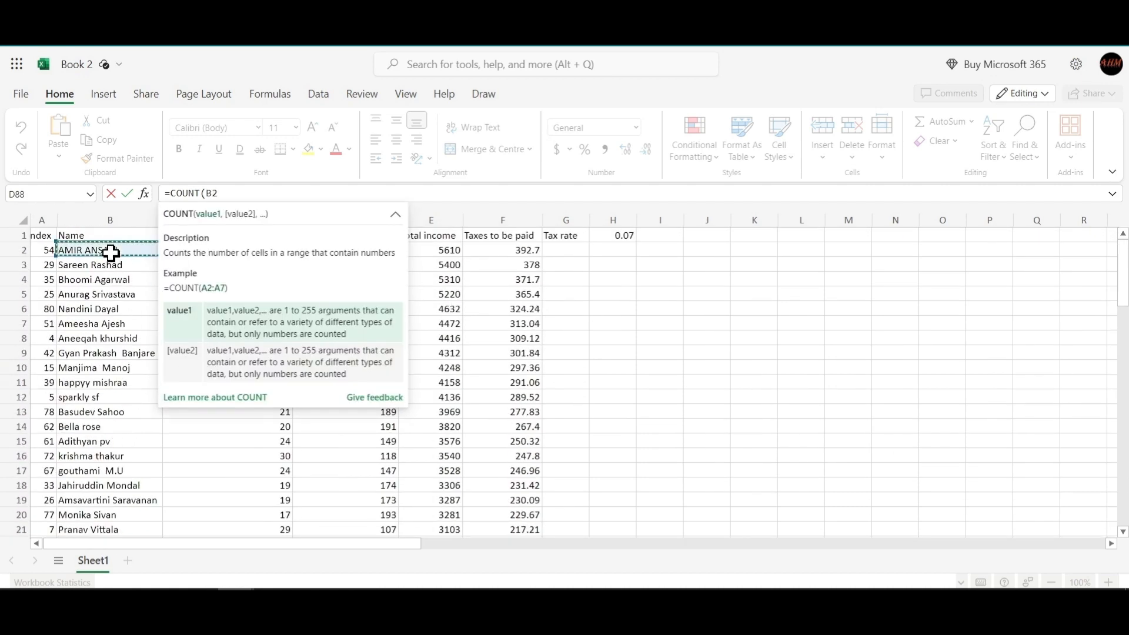
key(ctrl+shift+Down)
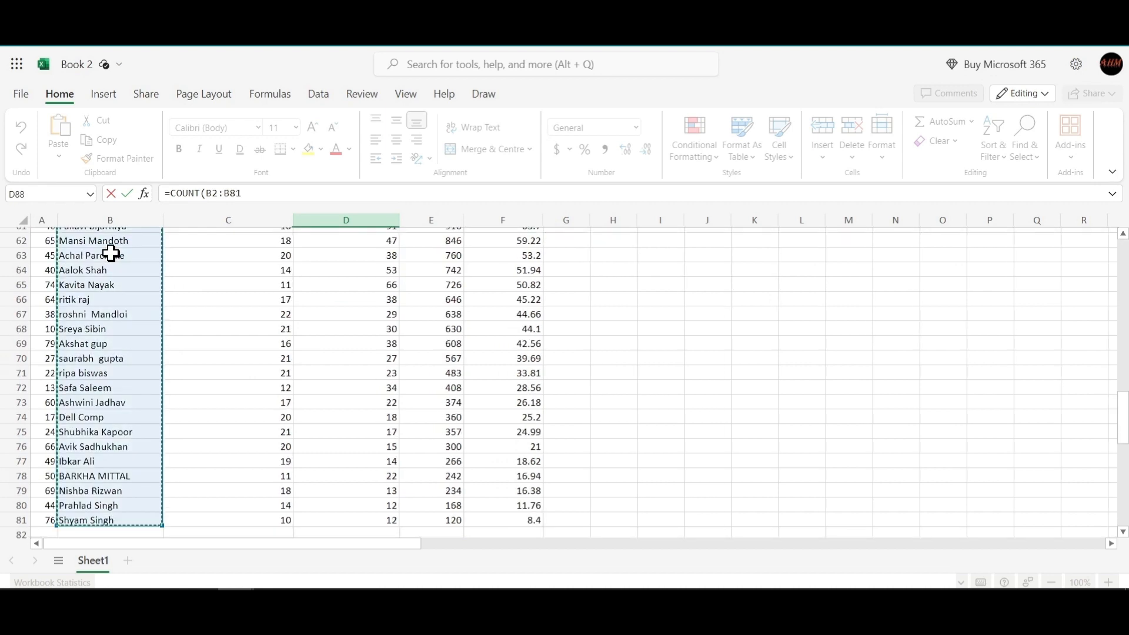
scroll(212, 302, down, 2)
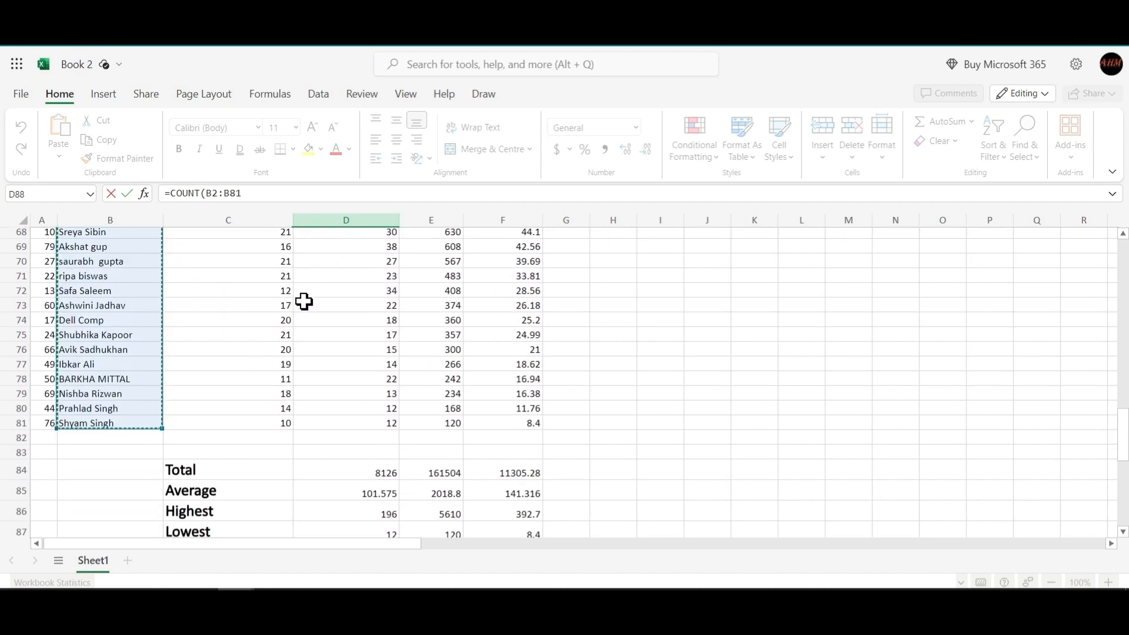
scroll(370, 422, down, 2)
scroll(369, 422, down, 3)
key(Return)
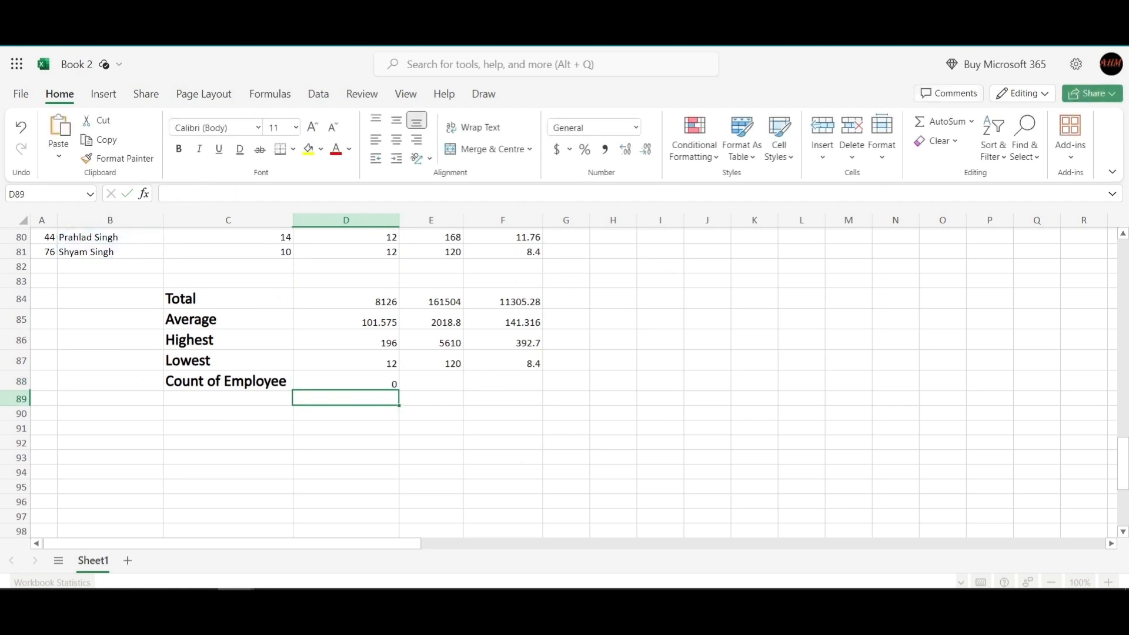
Open the COUNT formula in cell D88 and check its referenced range against the entries in the Name column.
click(348, 380)
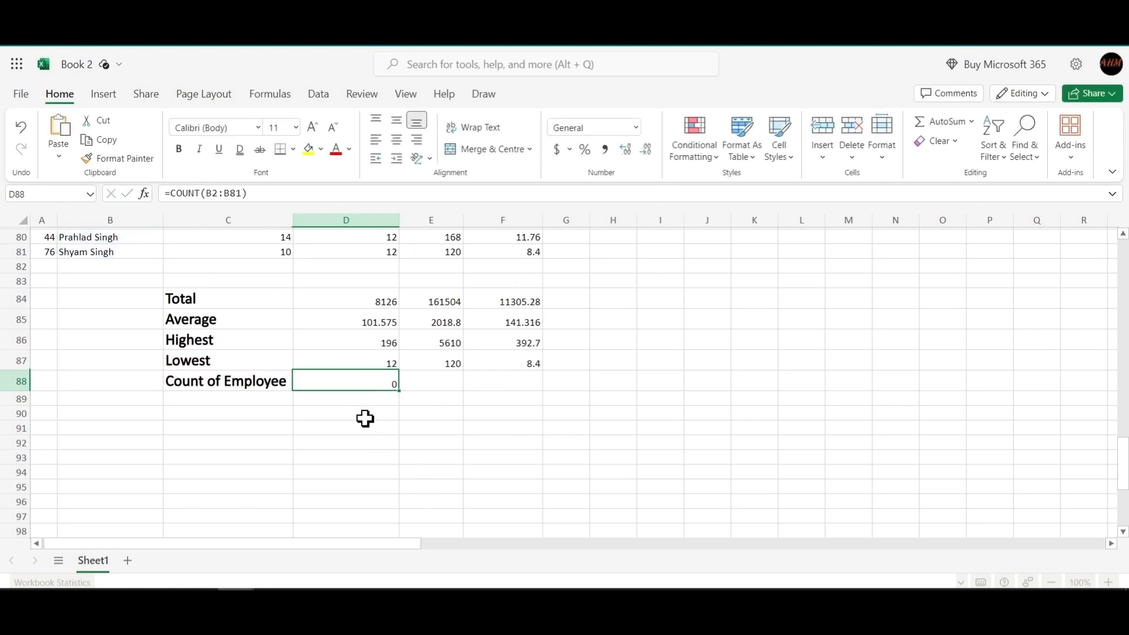
scroll(365, 418, up, 10)
scroll(365, 418, up, 10)
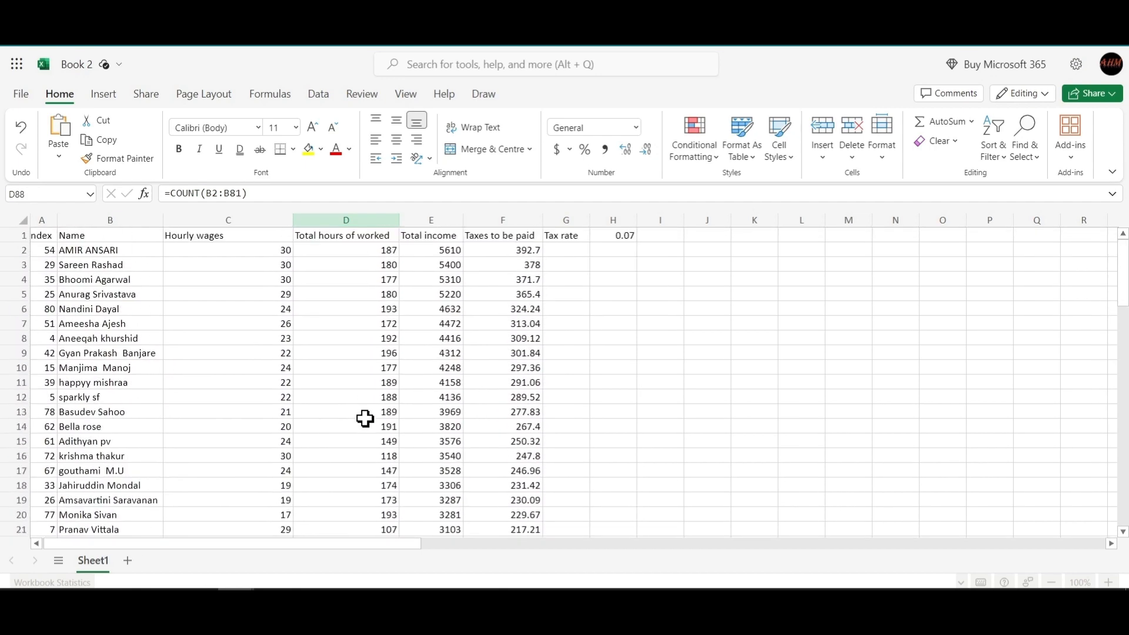
scroll(366, 418, down, 20)
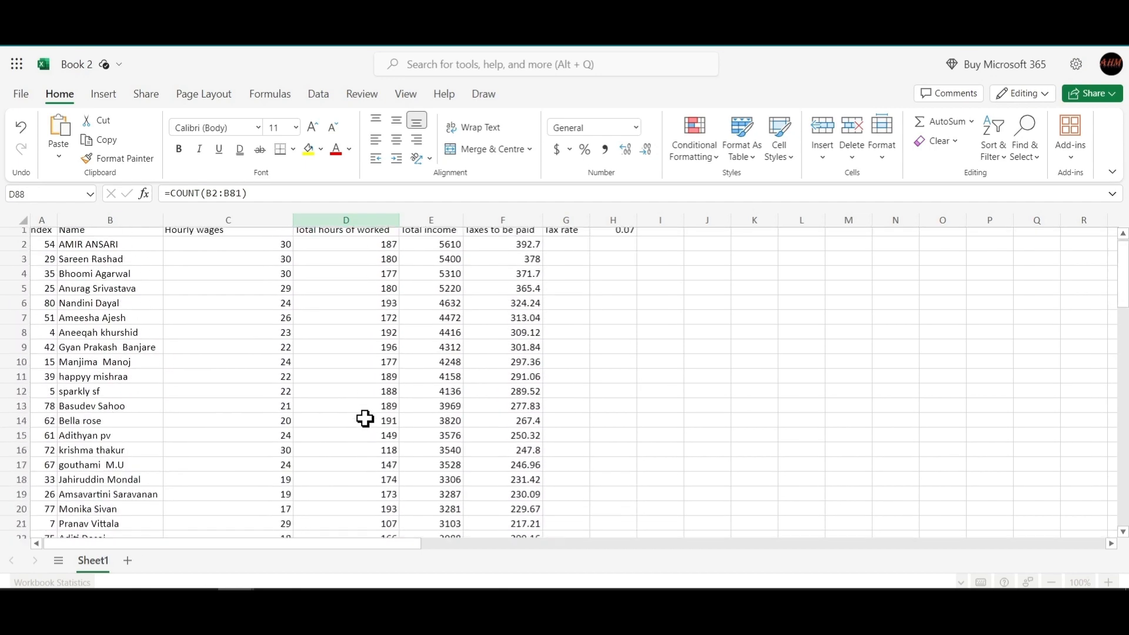
scroll(365, 418, down, 2)
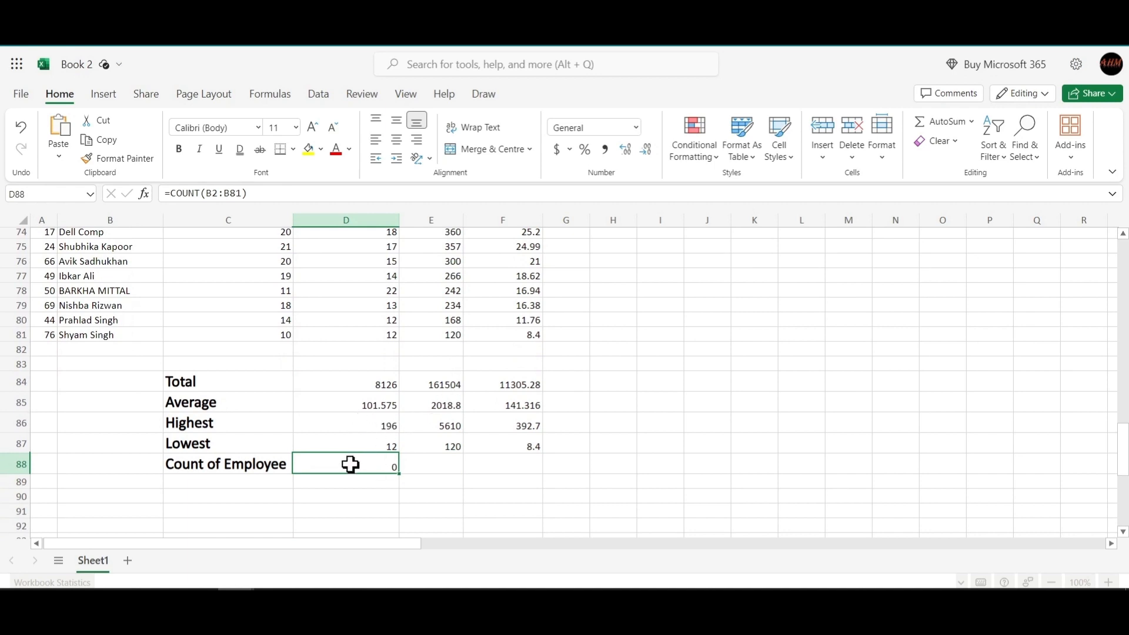
double_click(351, 465)
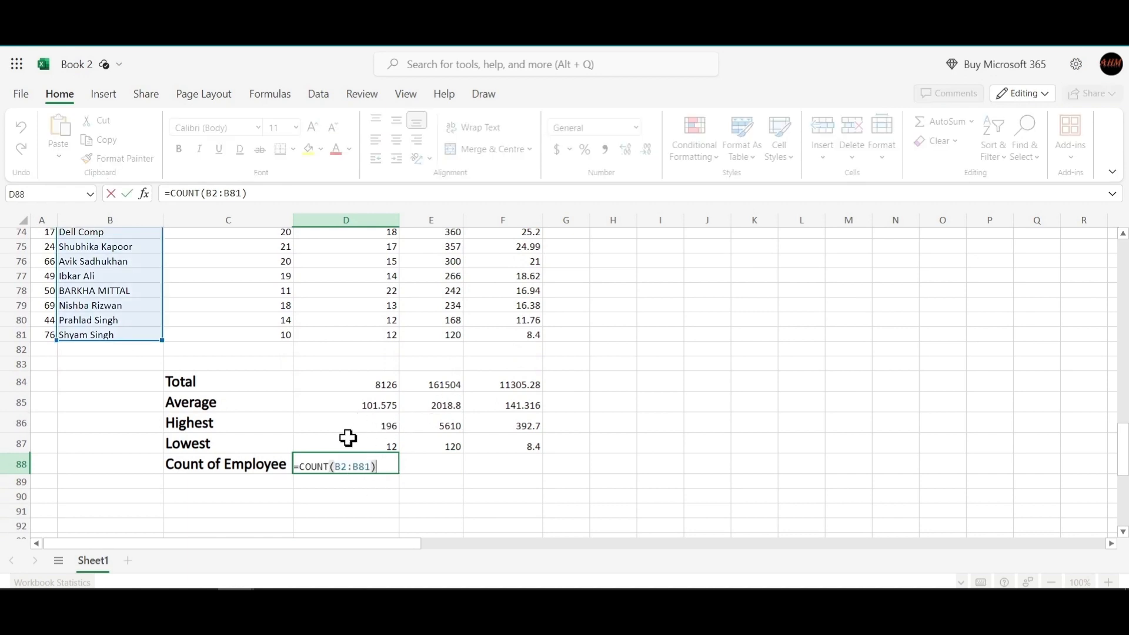
scroll(269, 381, up, 20)
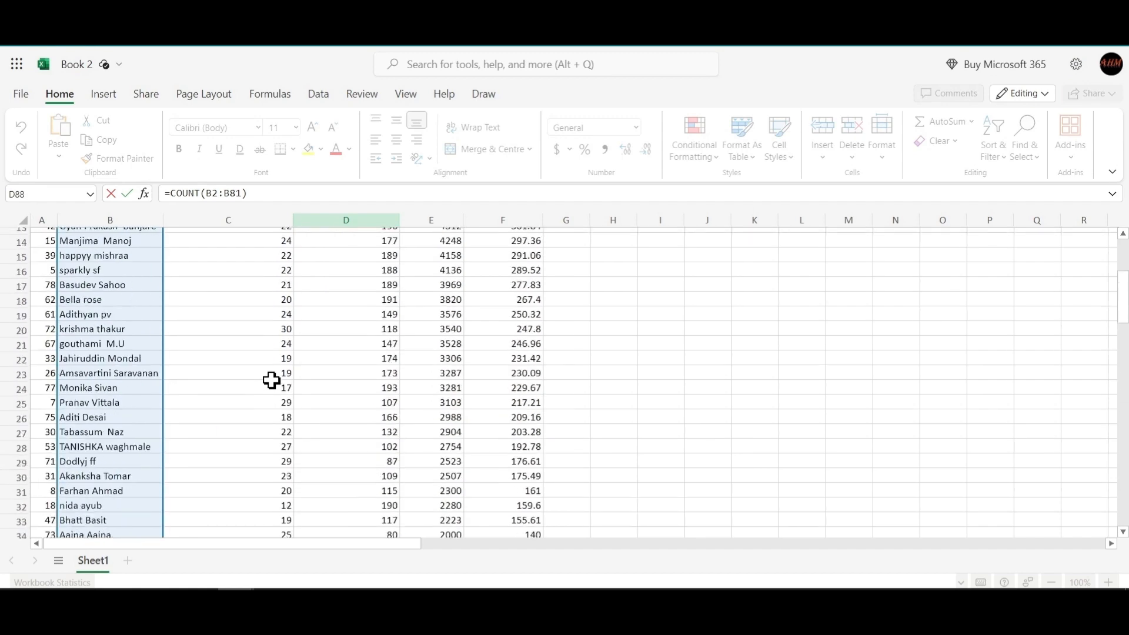
scroll(116, 343, down, 7)
scroll(116, 340, up, 7)
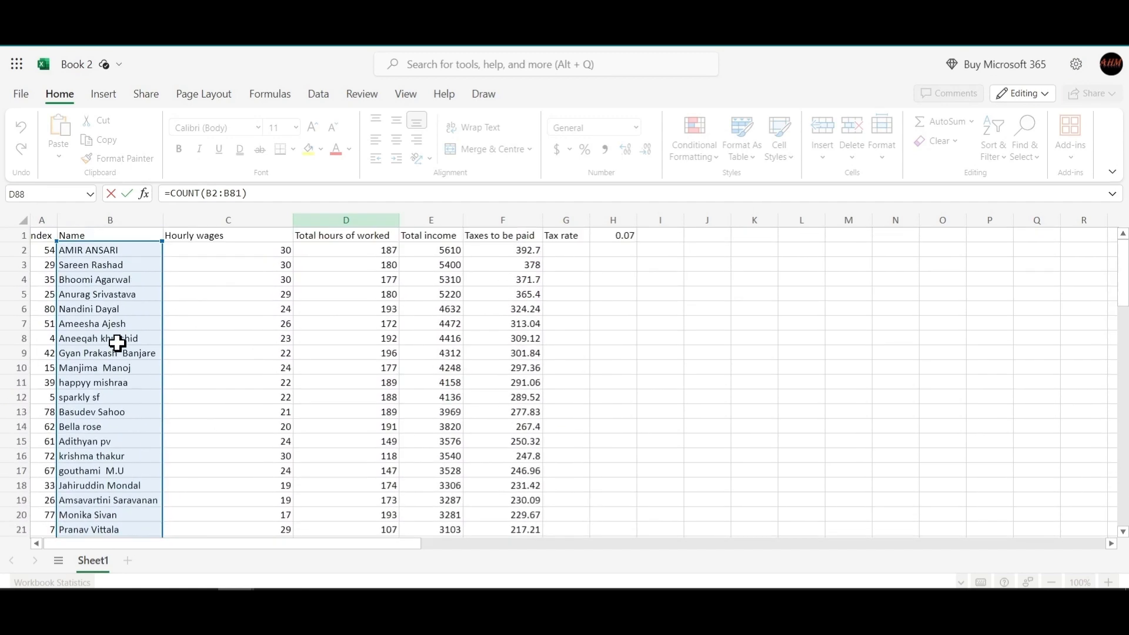
scroll(156, 310, down, 19)
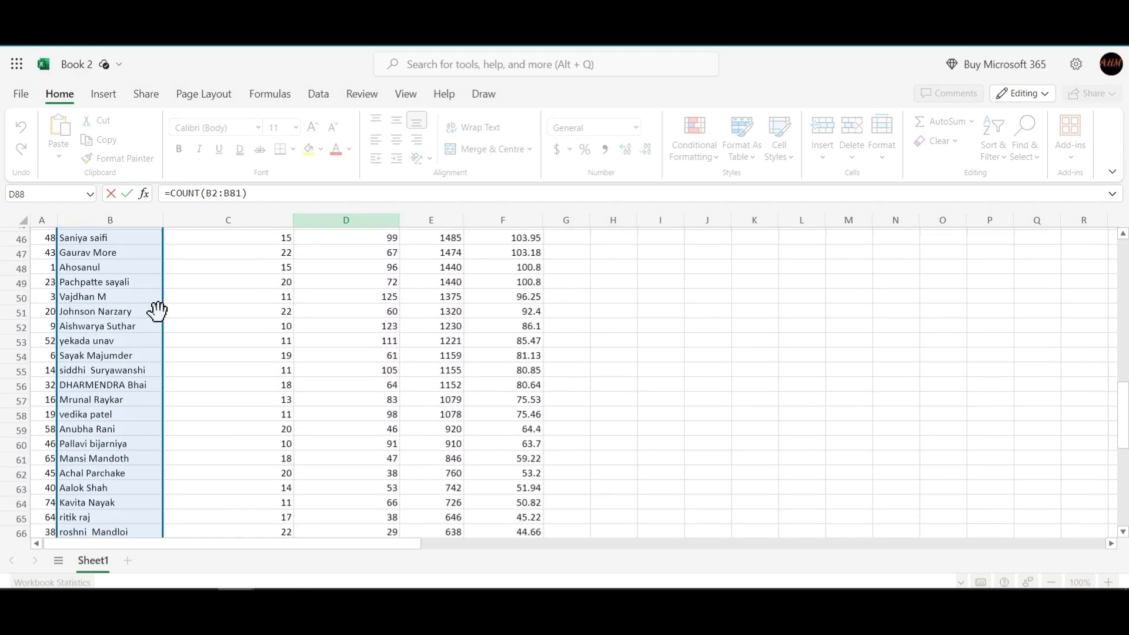
scroll(277, 320, down, 9)
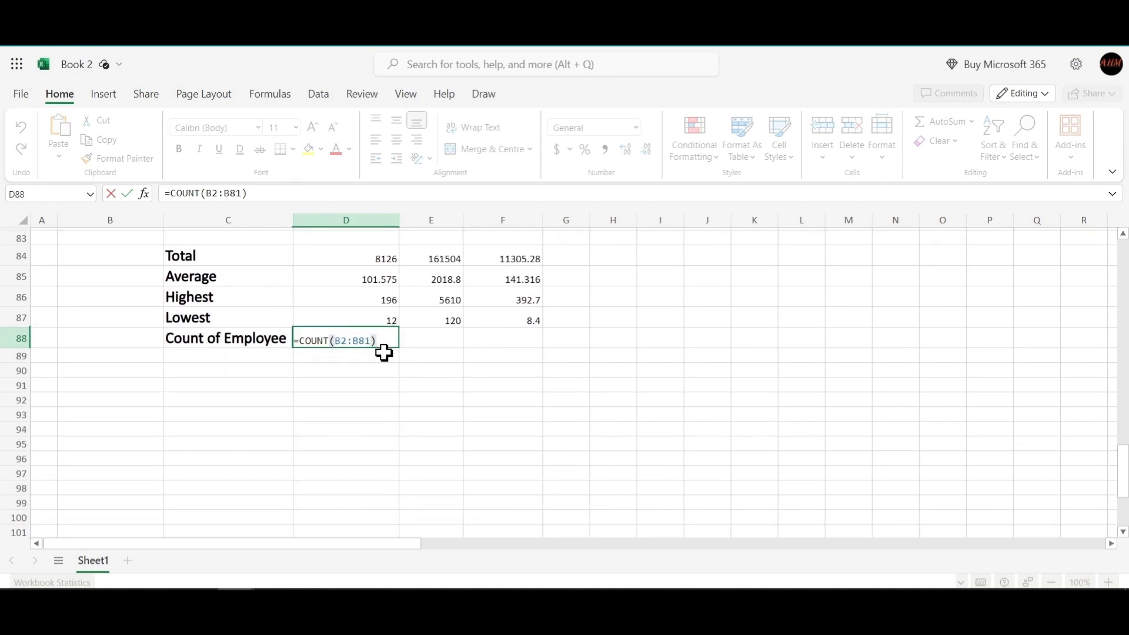
double_click(321, 339)
scroll(217, 292, up, 4)
scroll(216, 295, down, 2)
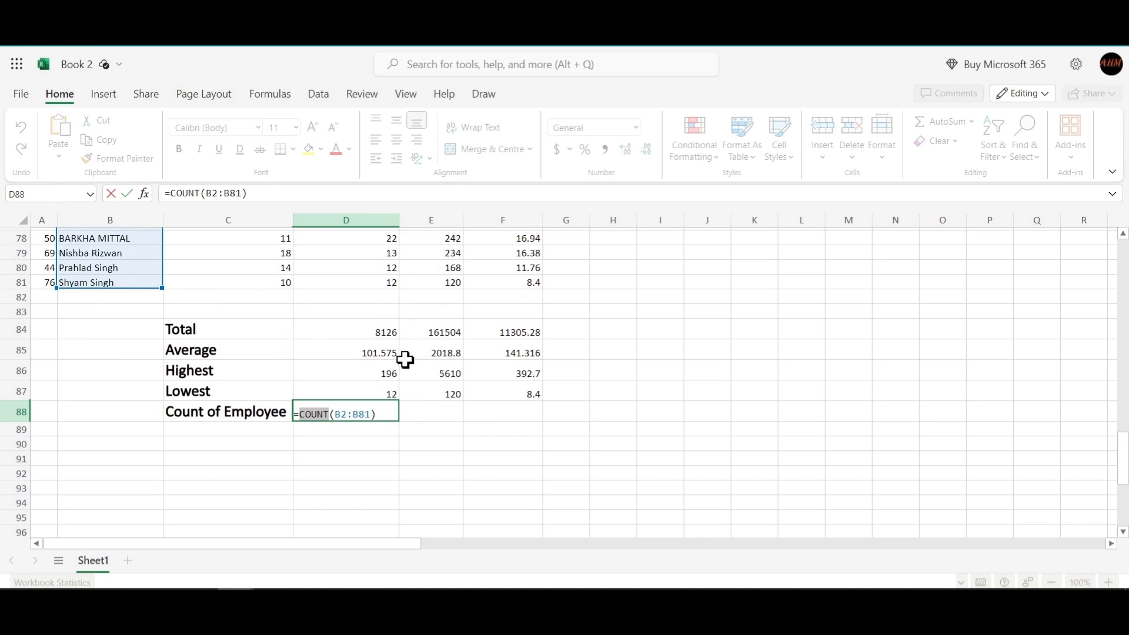
click(382, 415)
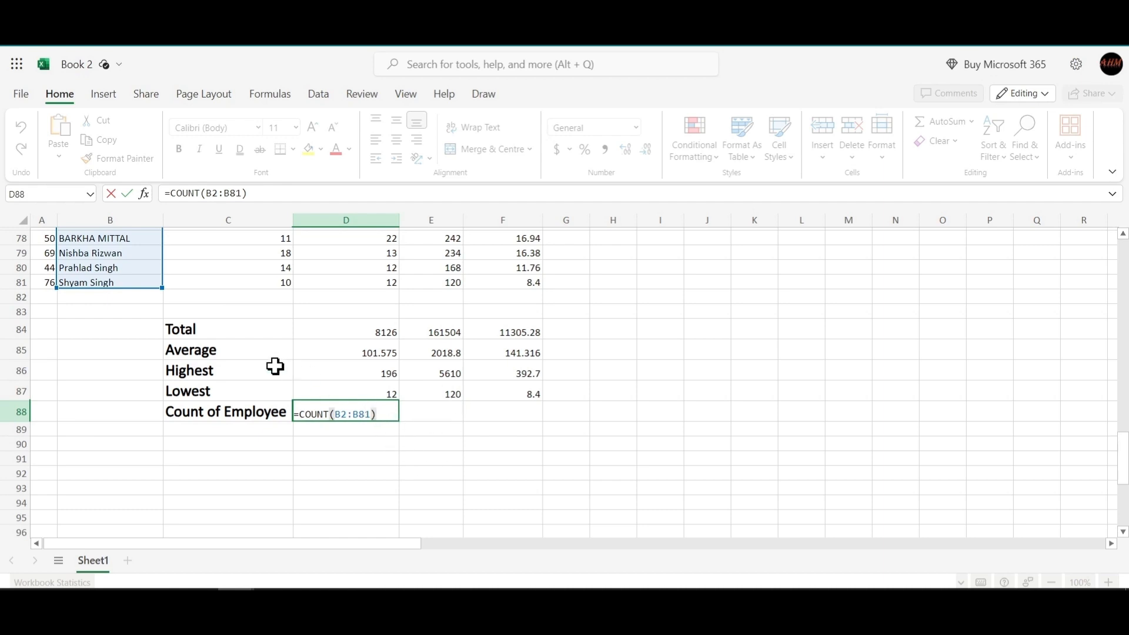
scroll(274, 365, up, 20)
scroll(276, 366, down, 1)
scroll(276, 367, up, 1)
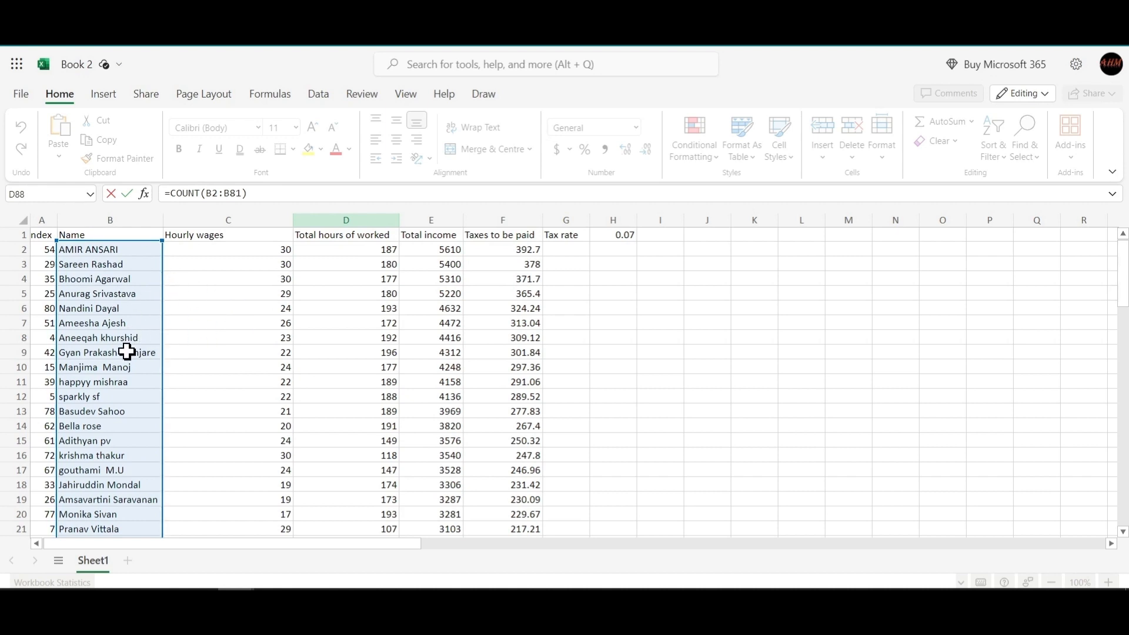
scroll(127, 352, down, 20)
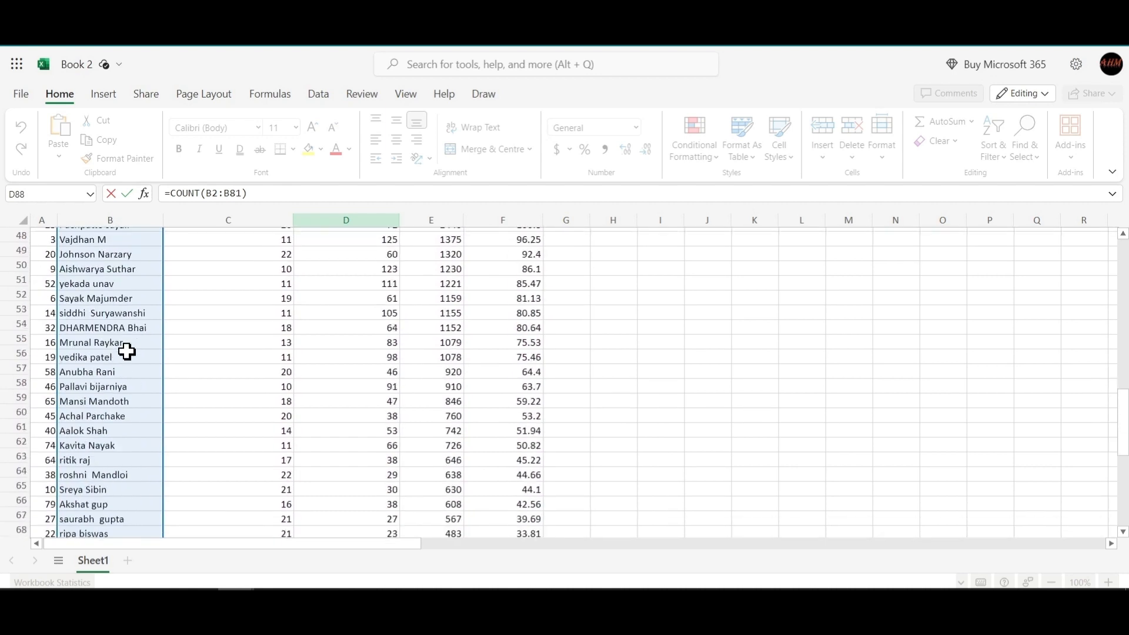
scroll(127, 352, down, 7)
scroll(327, 320, up, 2)
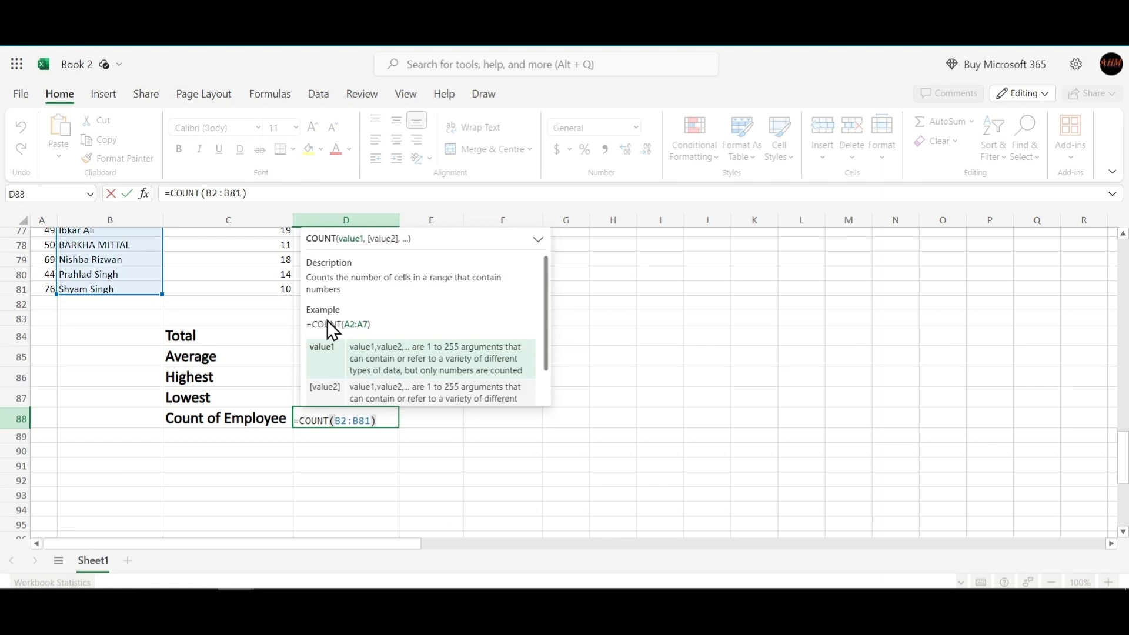
Replace the range of the COUNT formula in D88 with the Index column, giving =COUNT(A2:A81).
key(Left)
key(BackSpace)
key(BackSpace)
key(BackSpace)
key(BackSpace)
key(BackSpace)
key(BackSpace)
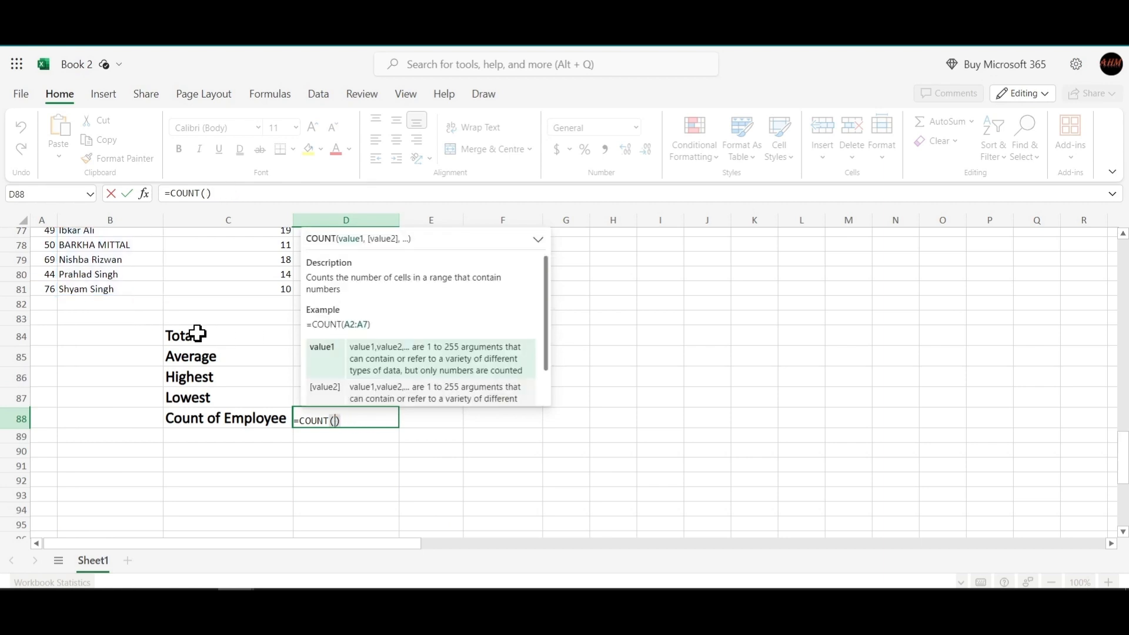
scroll(197, 333, up, 1)
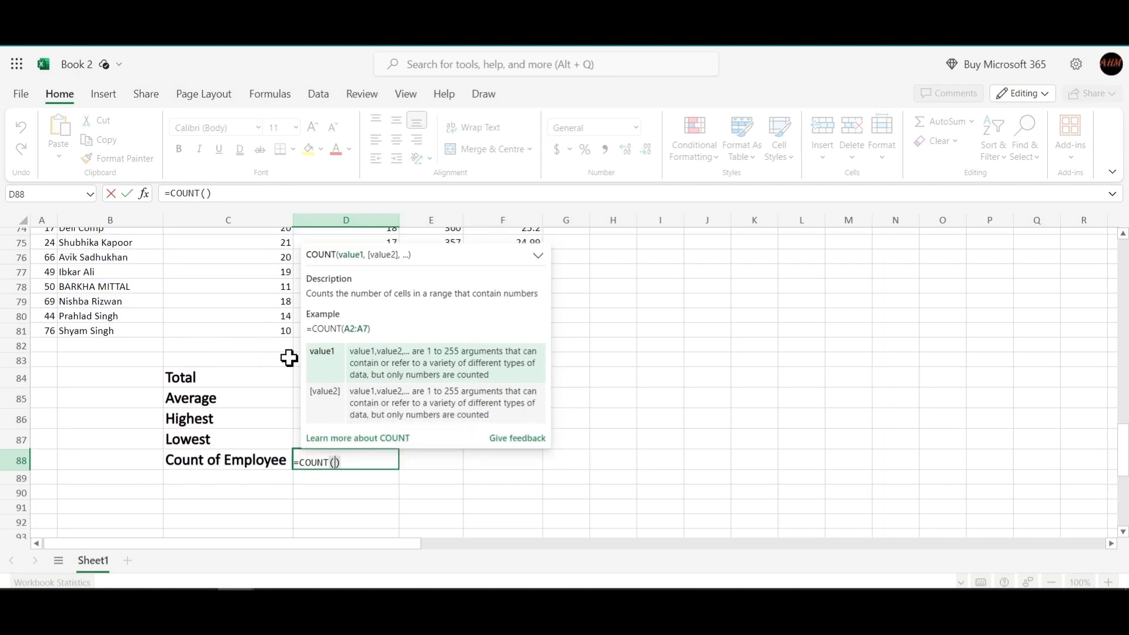
scroll(283, 361, up, 10)
scroll(283, 362, up, 14)
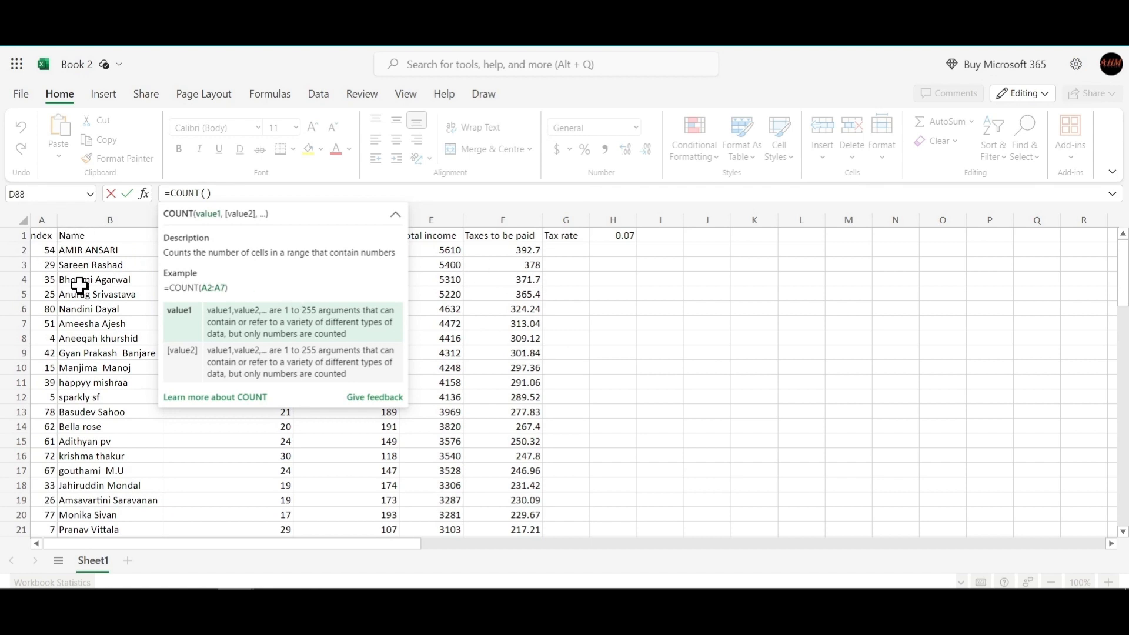
scroll(79, 285, left, 1)
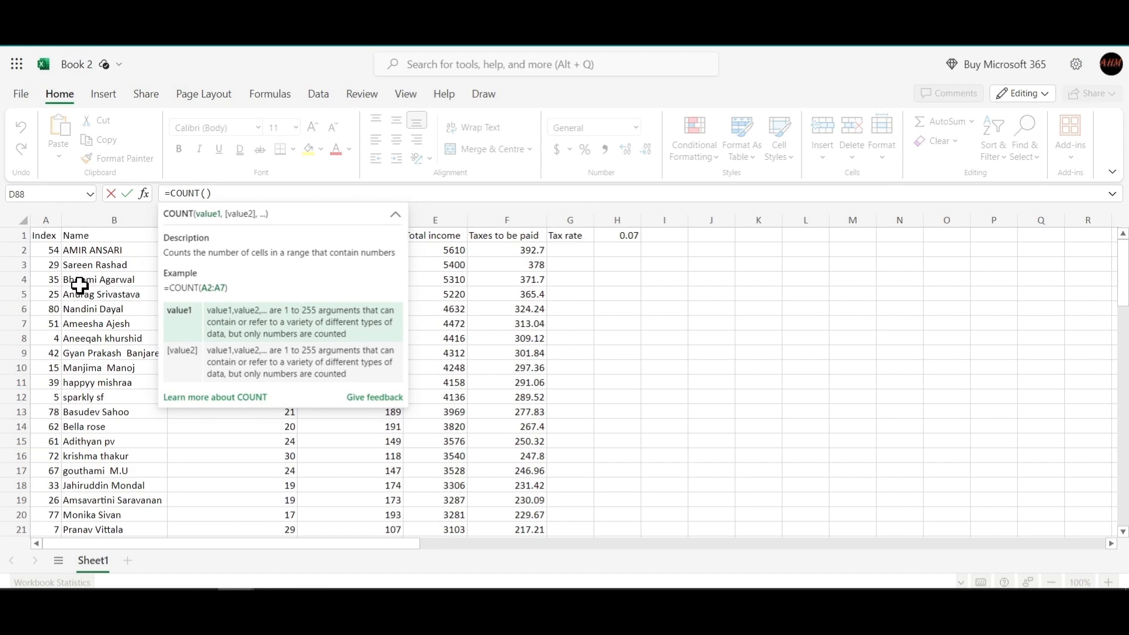
click(47, 249)
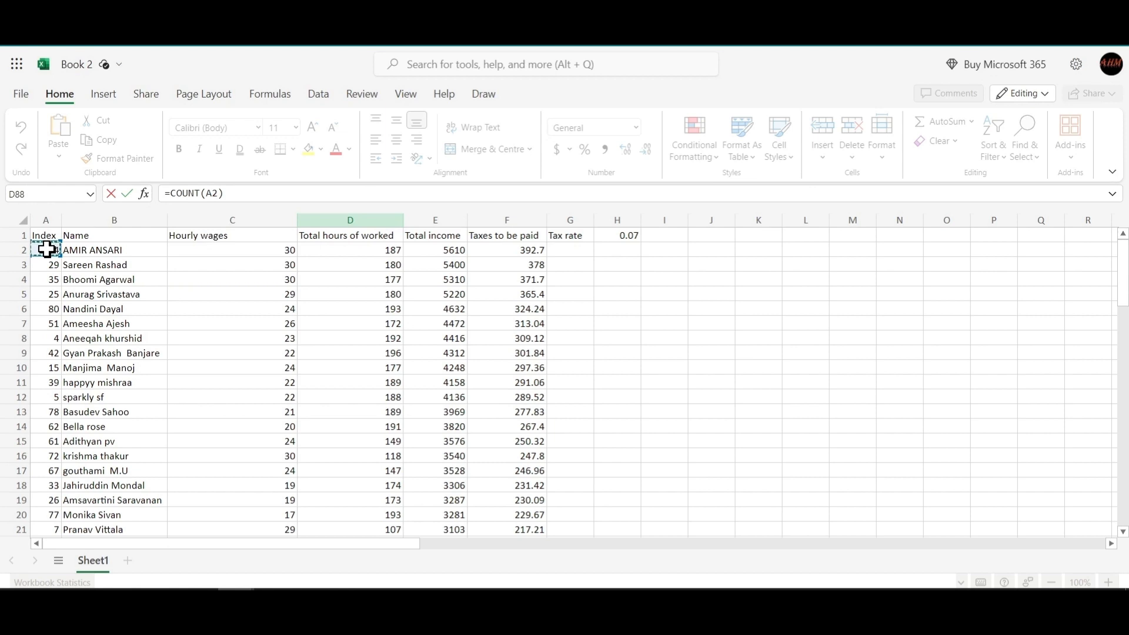
key(ctrl+shift+Down)
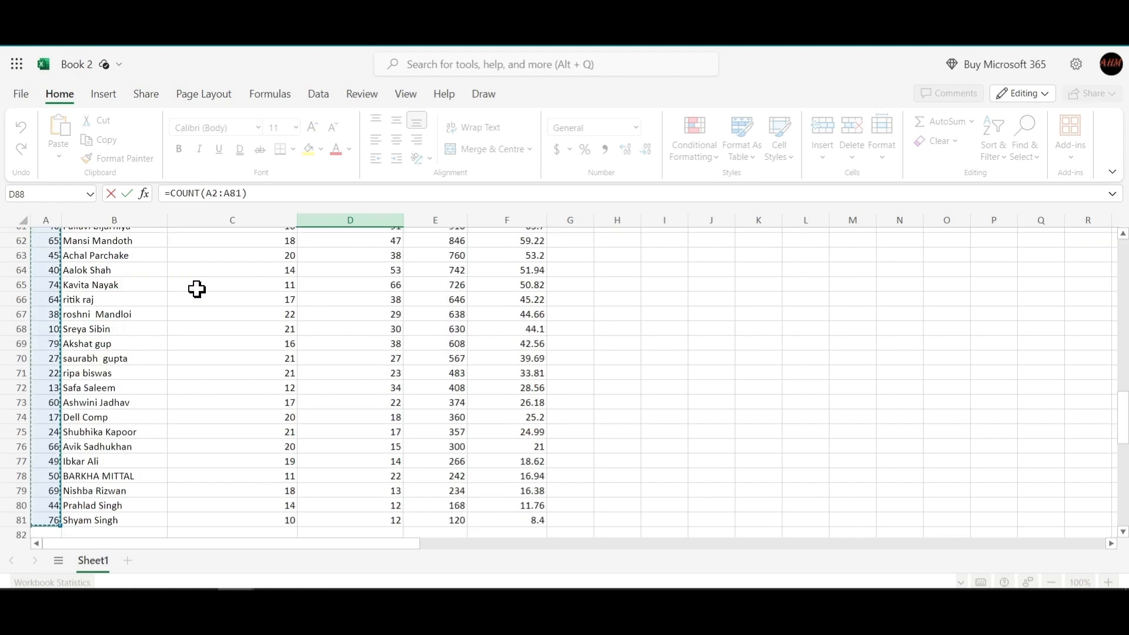
scroll(318, 288, down, 5)
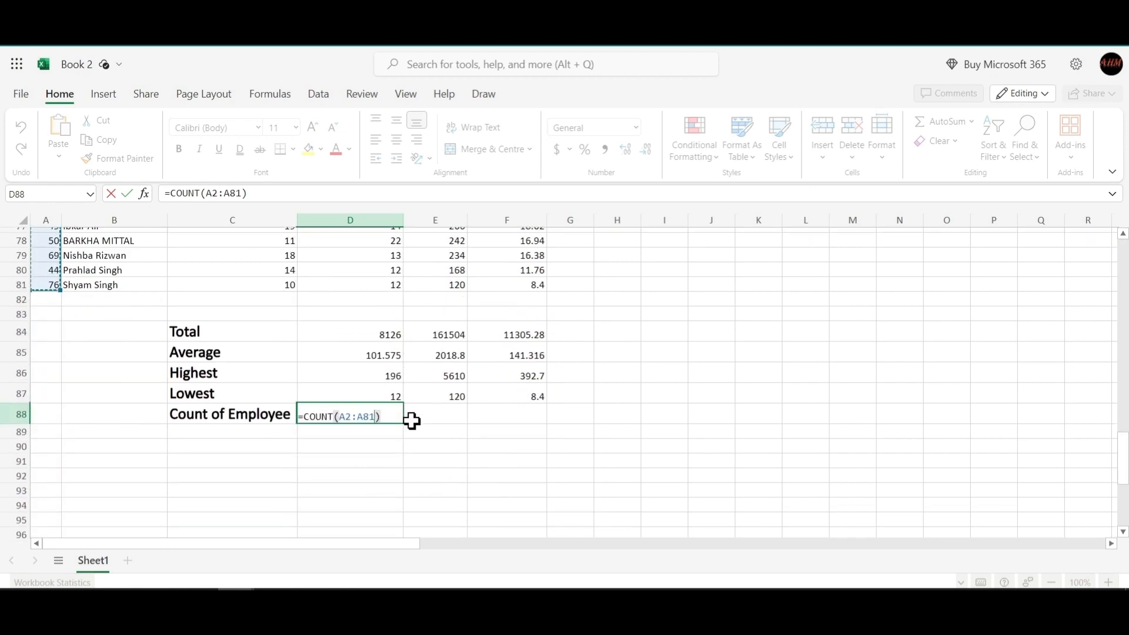
key(Return)
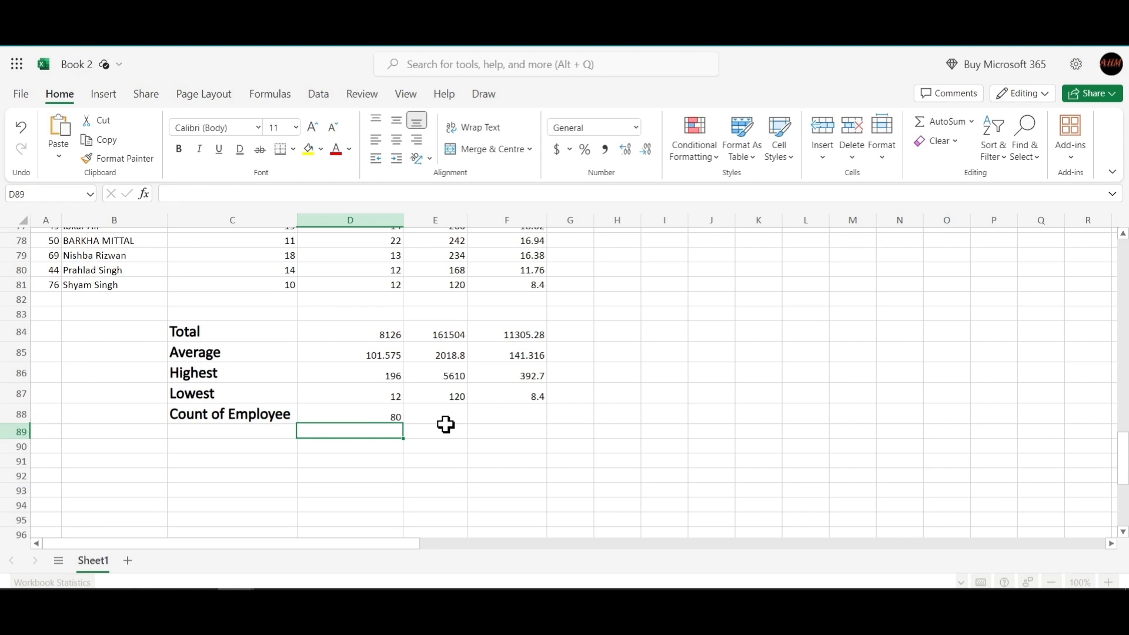
Fill the COUNT formula from D88 across to F88.
scroll(422, 400, up, 8)
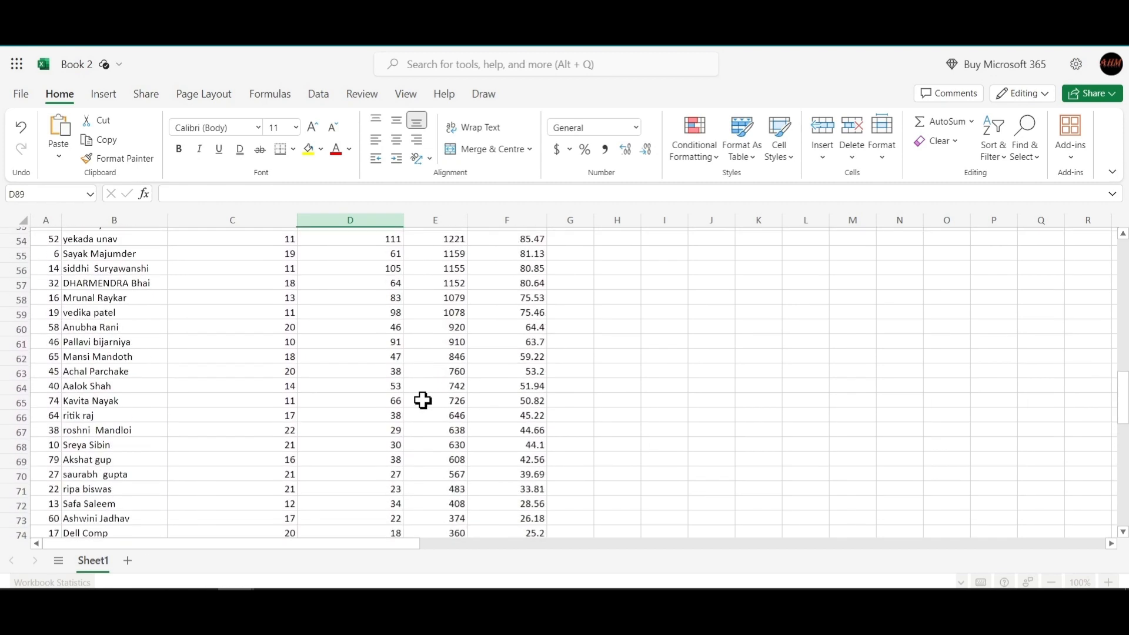
scroll(422, 399, down, 8)
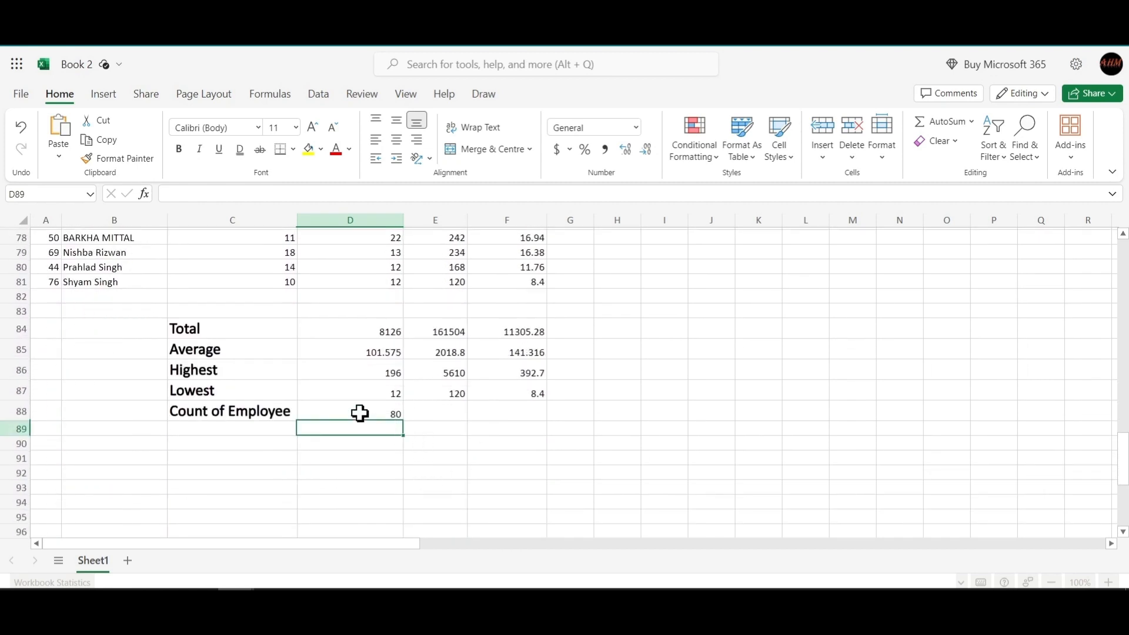
click(379, 412)
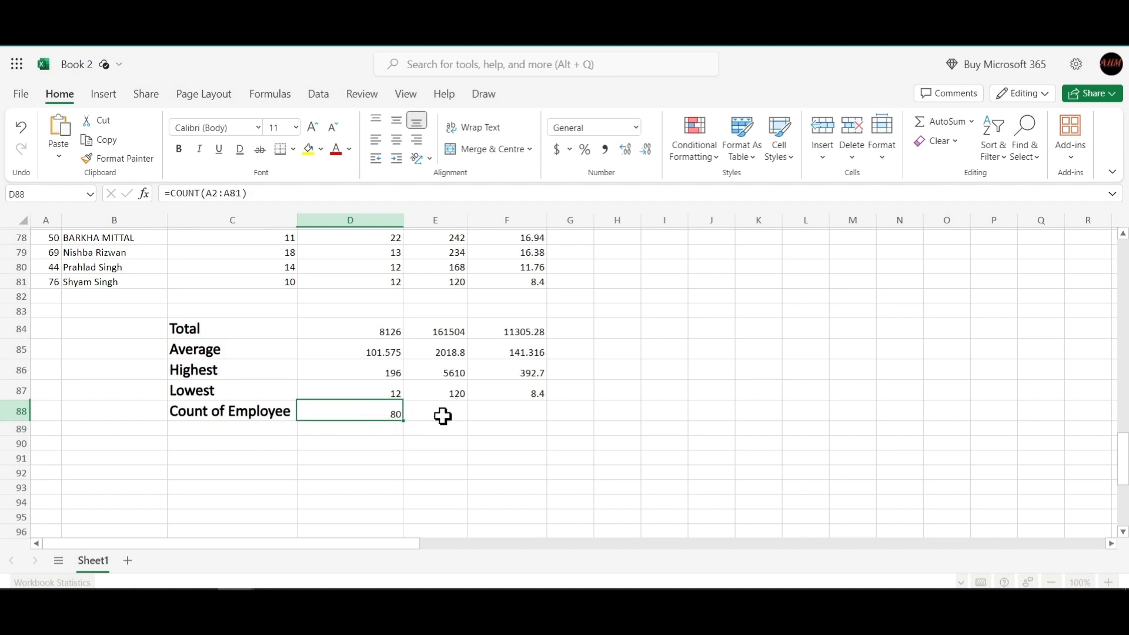
drag(402, 421, 532, 413)
click(478, 487)
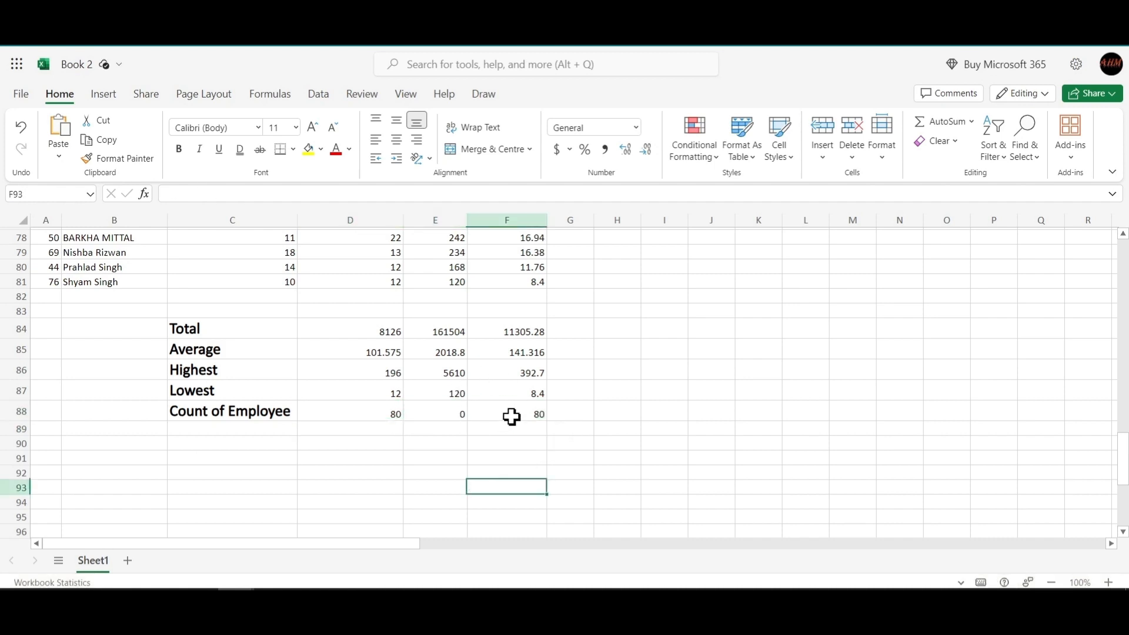
Compare the ranges referenced by the COUNT formulas in cells E88 and D88.
click(446, 411)
double_click(446, 410)
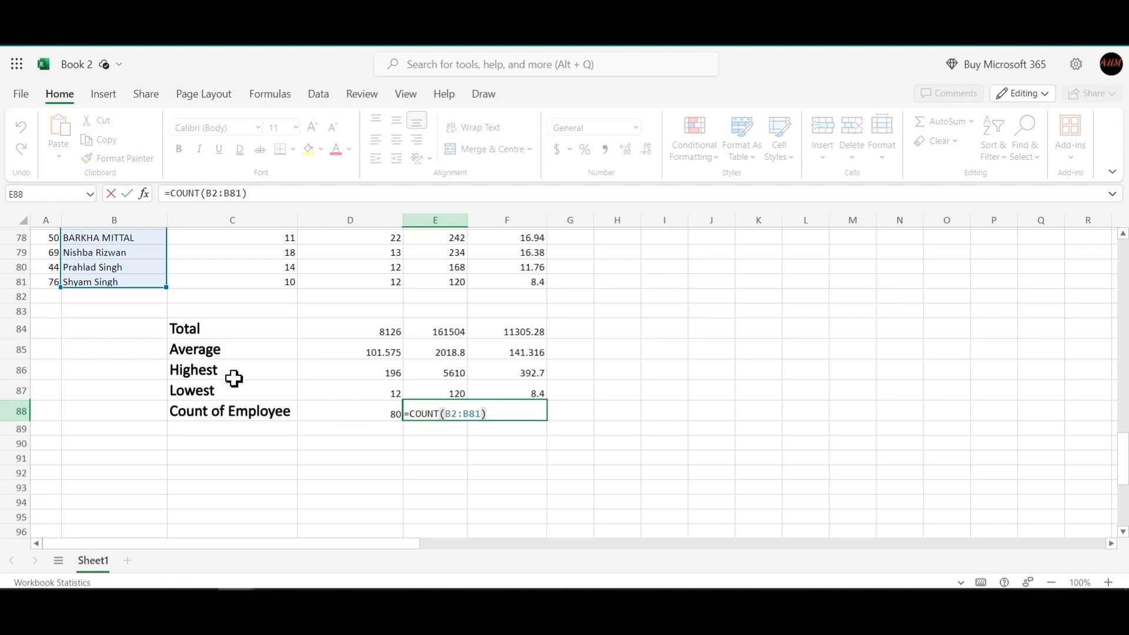
scroll(235, 397, down, 1)
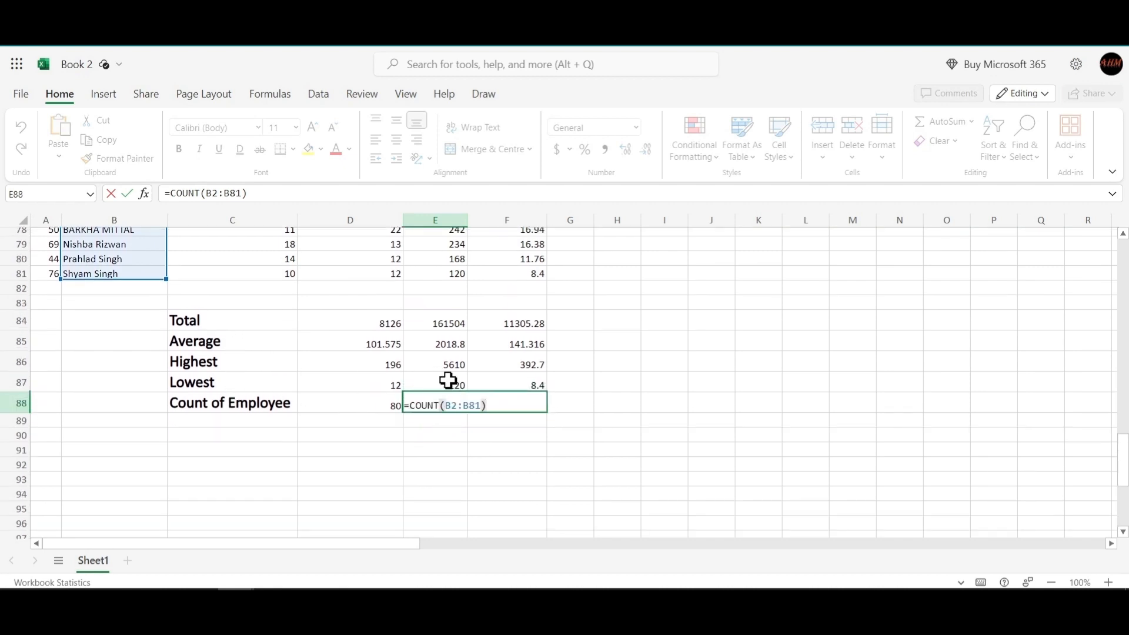
click(444, 425)
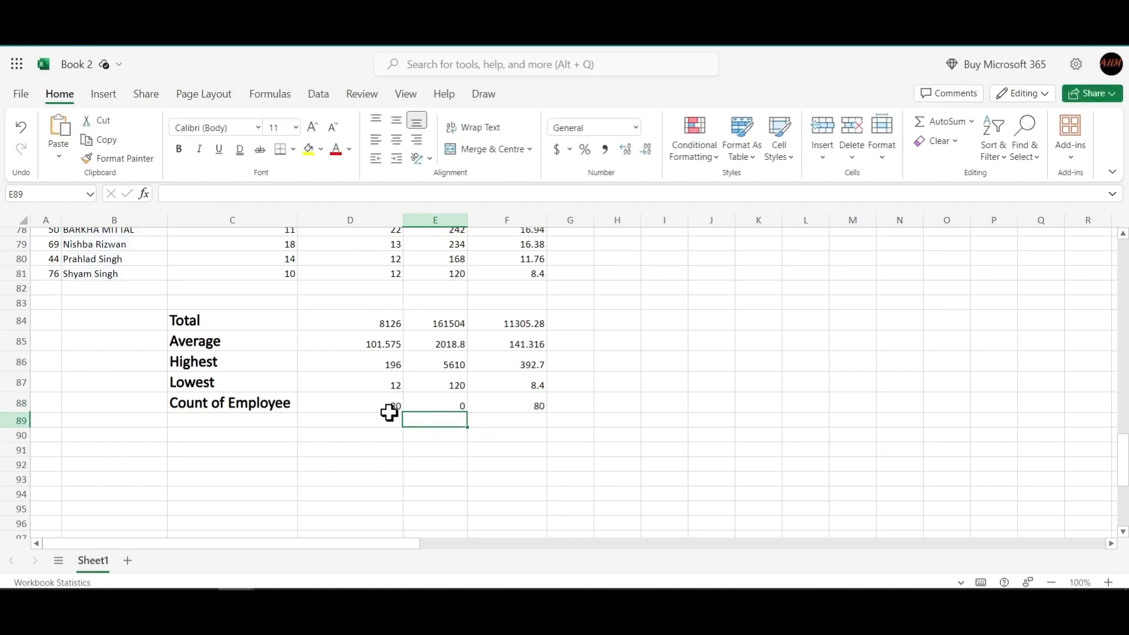
click(366, 404)
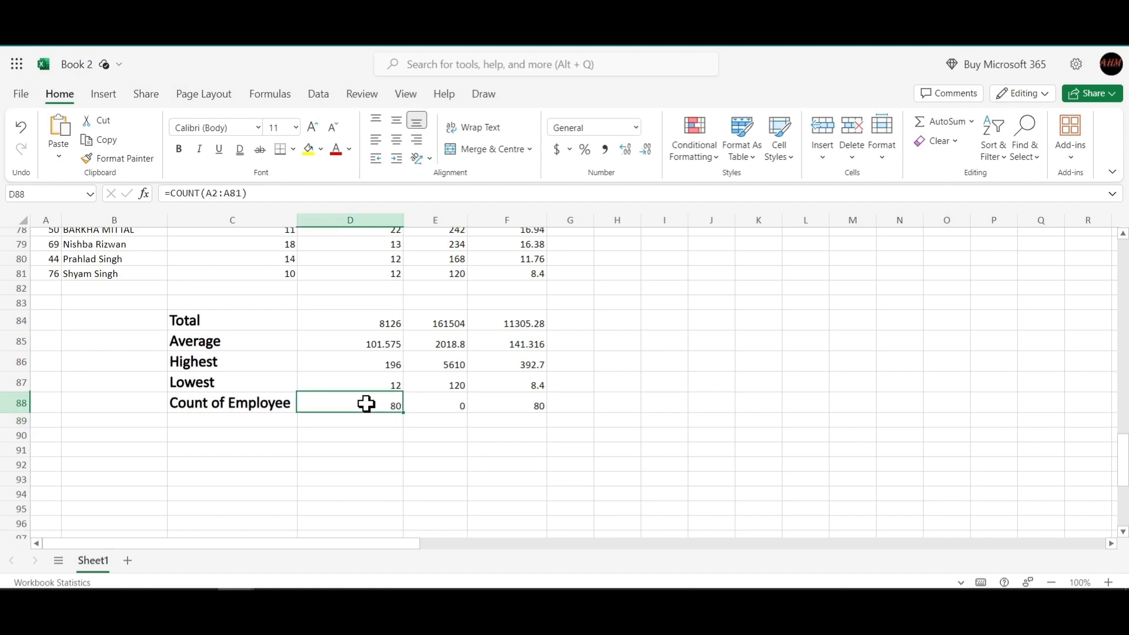
double_click(366, 403)
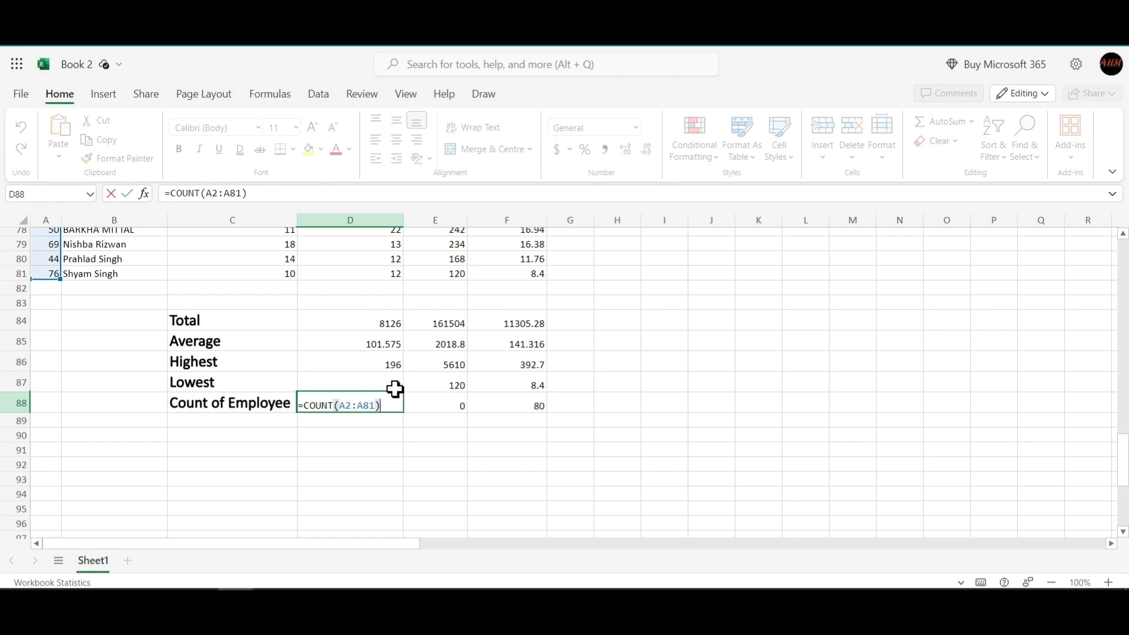
Change the COUNT formula in E88 to reference the Hourly wages column, ending at C81, instead of the Name column.
click(449, 404)
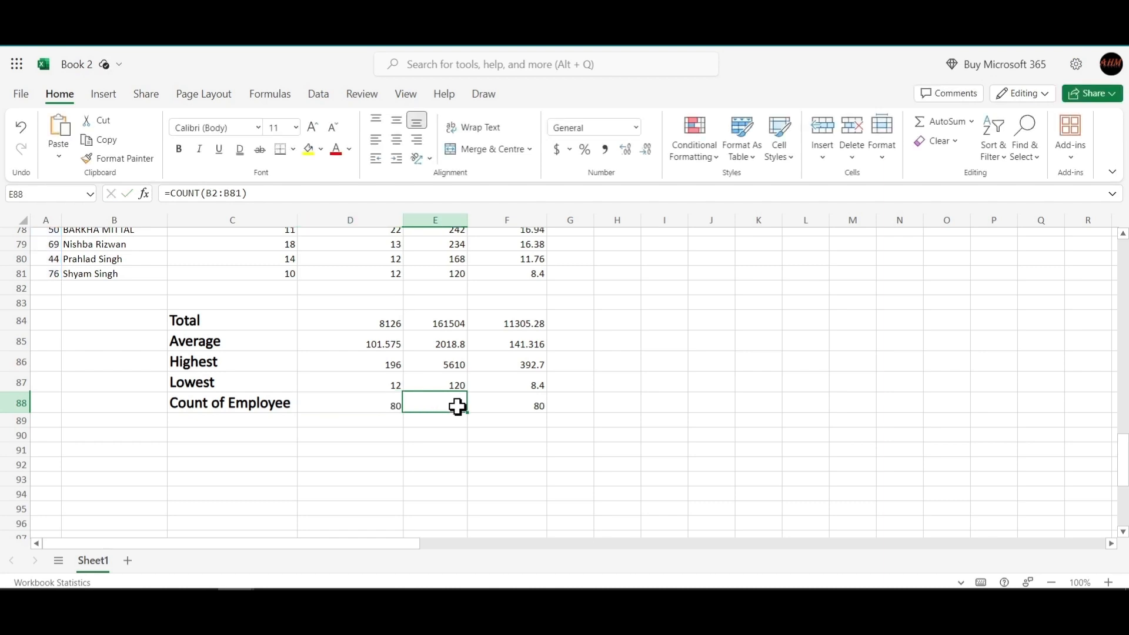
double_click(445, 405)
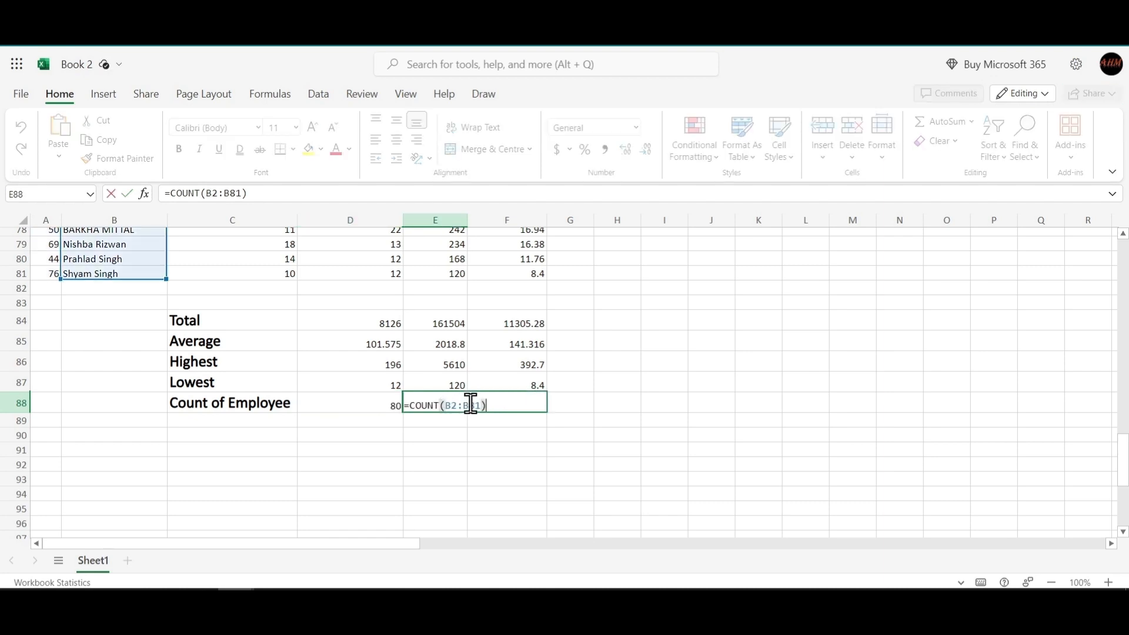
key(BackSpace)
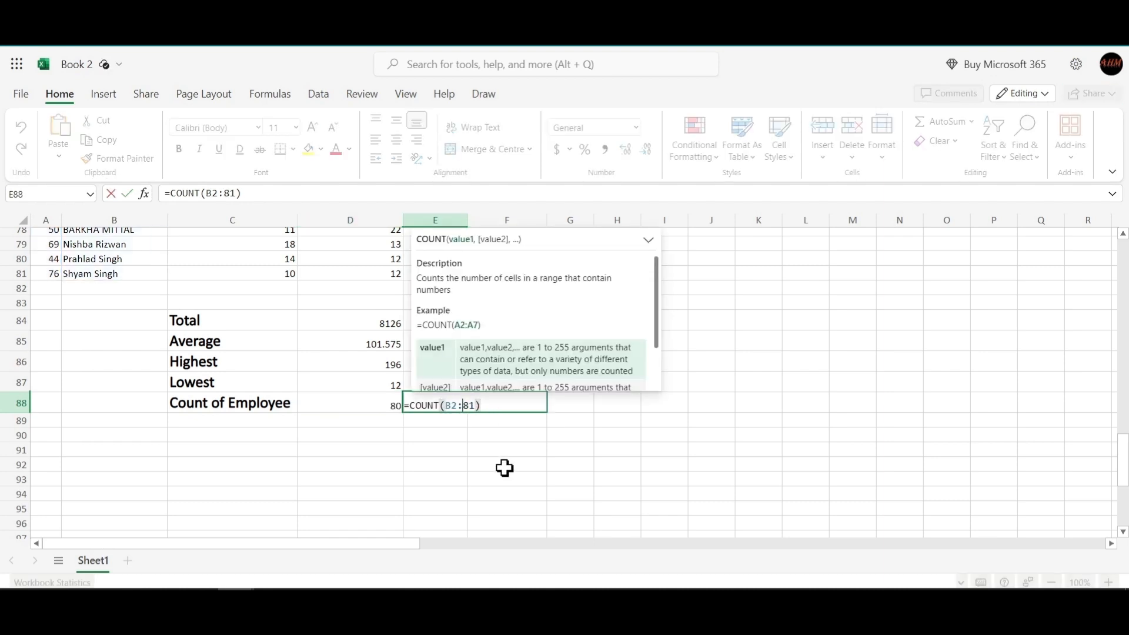
text(C)
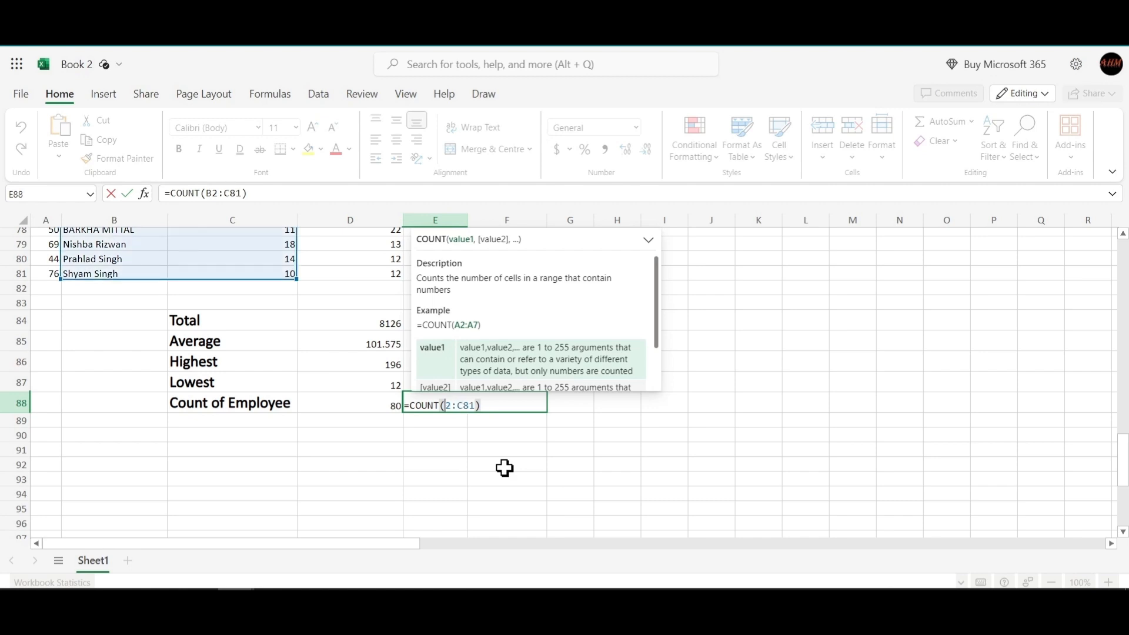
key(Return)
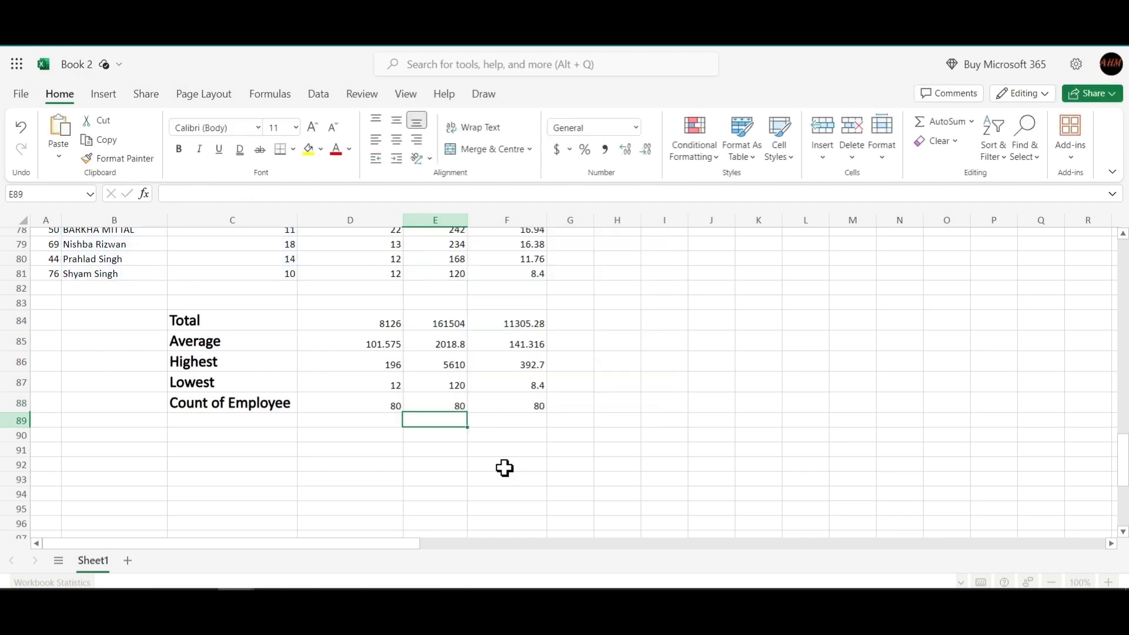
click(541, 404)
click(489, 446)
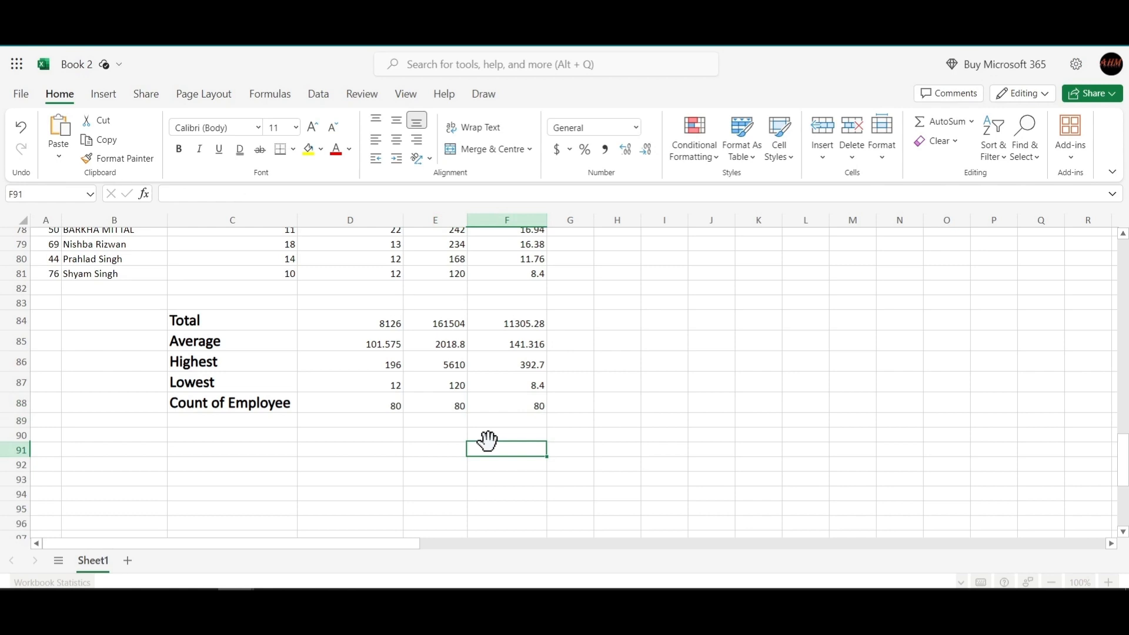